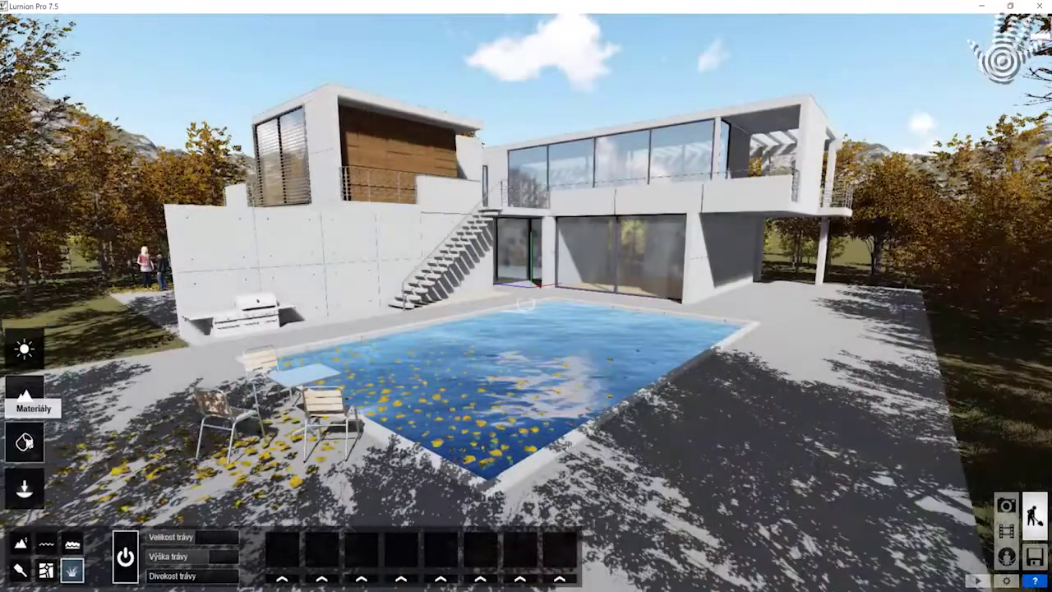
# Start material editing and select the Glass material of the upper-floor windows along the wooden terrace.
pyautogui.click(25, 393)
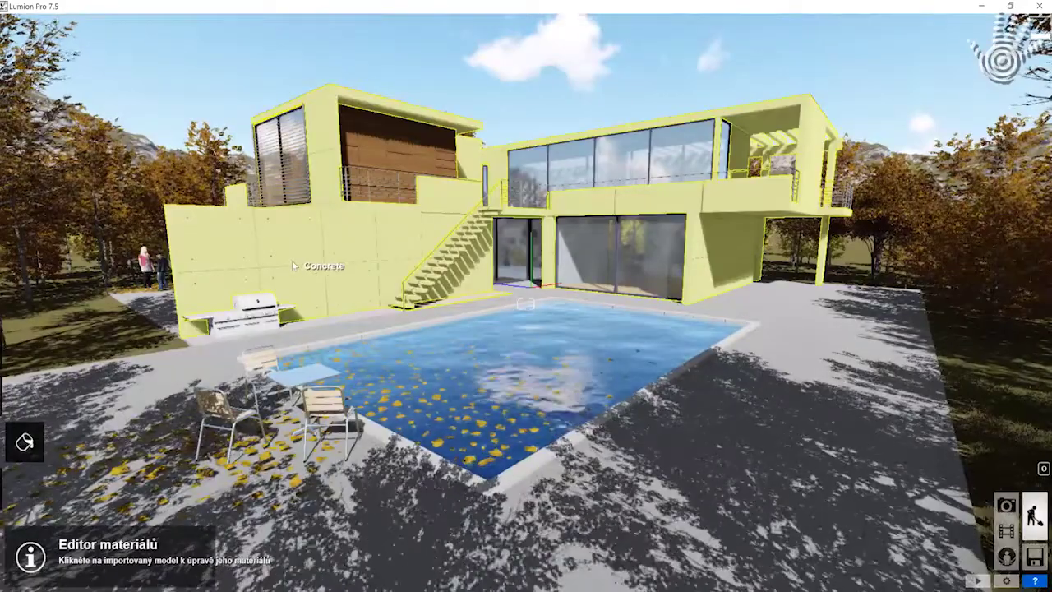
pyautogui.moveTo(497, 243); pyautogui.dragTo(575, 140, button='right')
pyautogui.press('w')
pyautogui.moveTo(418, 312)
pyautogui.mouseDown(button='right')
pyautogui.moveTo(418, 333)
pyautogui.moveTo(402, 332)
pyautogui.moveTo(418, 331)
pyautogui.mouseUp(button='right')
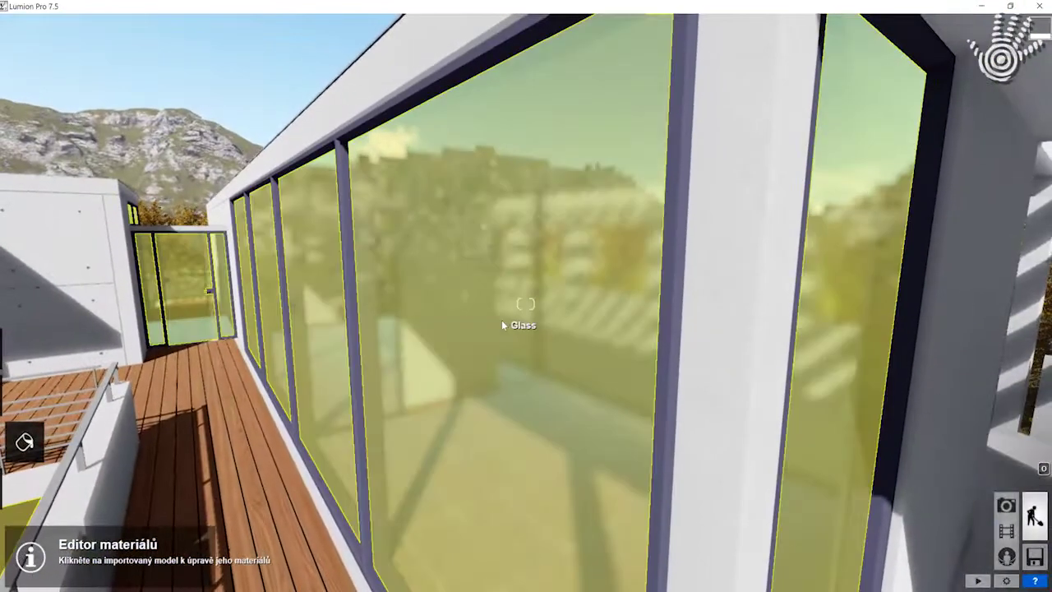
pyautogui.click(501, 325)
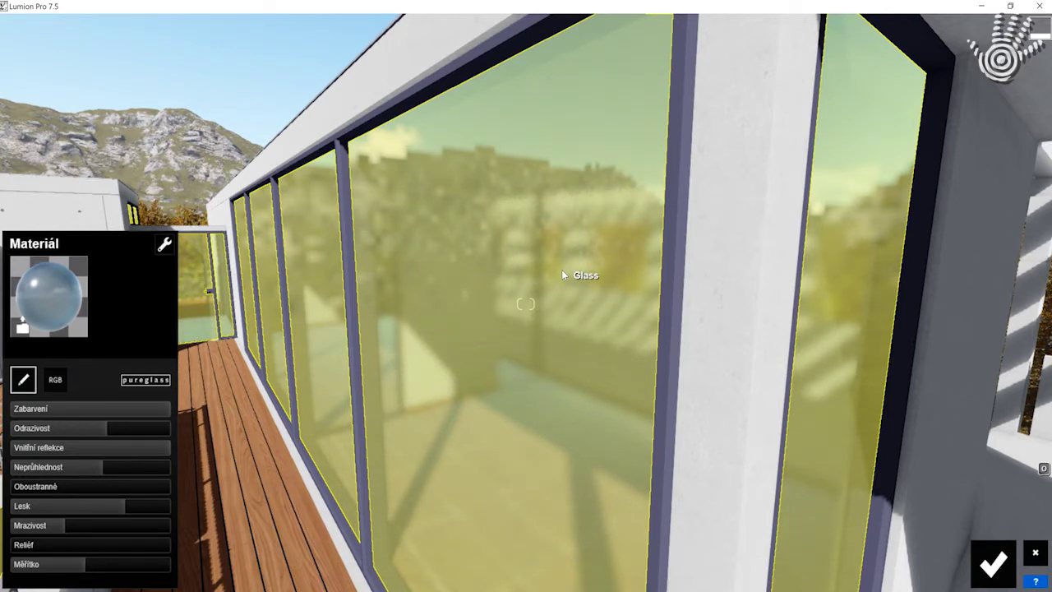
# Try several outdoor glass materials on the upper-floor windows, ending with Architectural Glass 005.
pyautogui.click(49, 298)
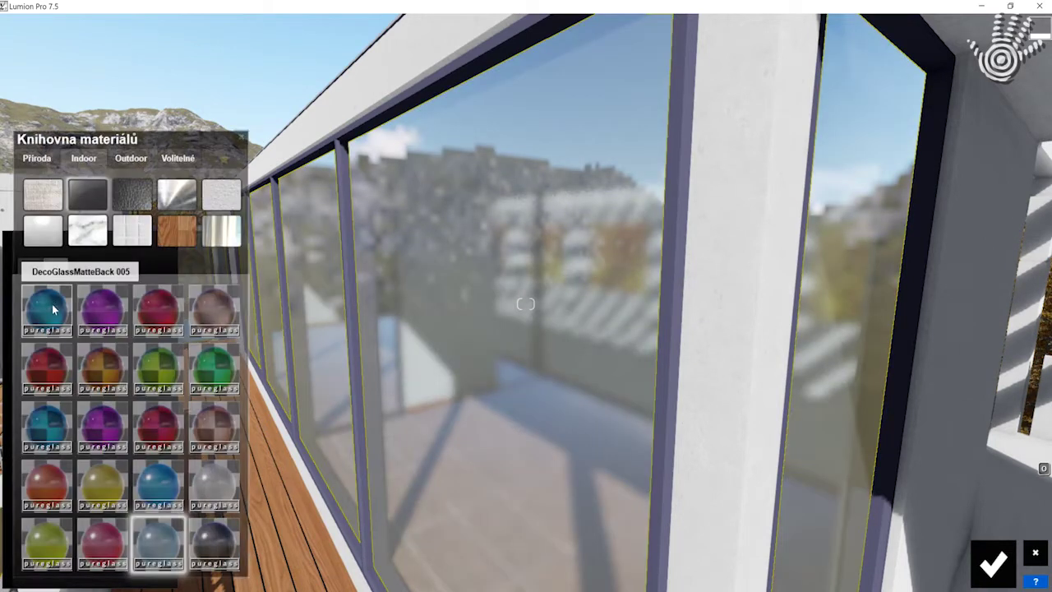
pyautogui.click(130, 157)
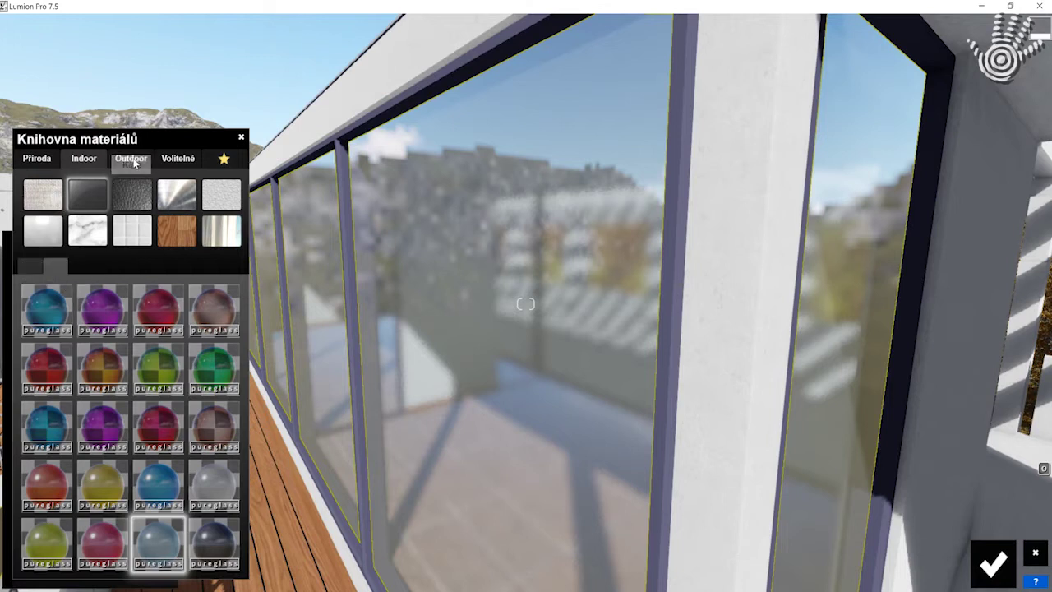
pyautogui.click(129, 198)
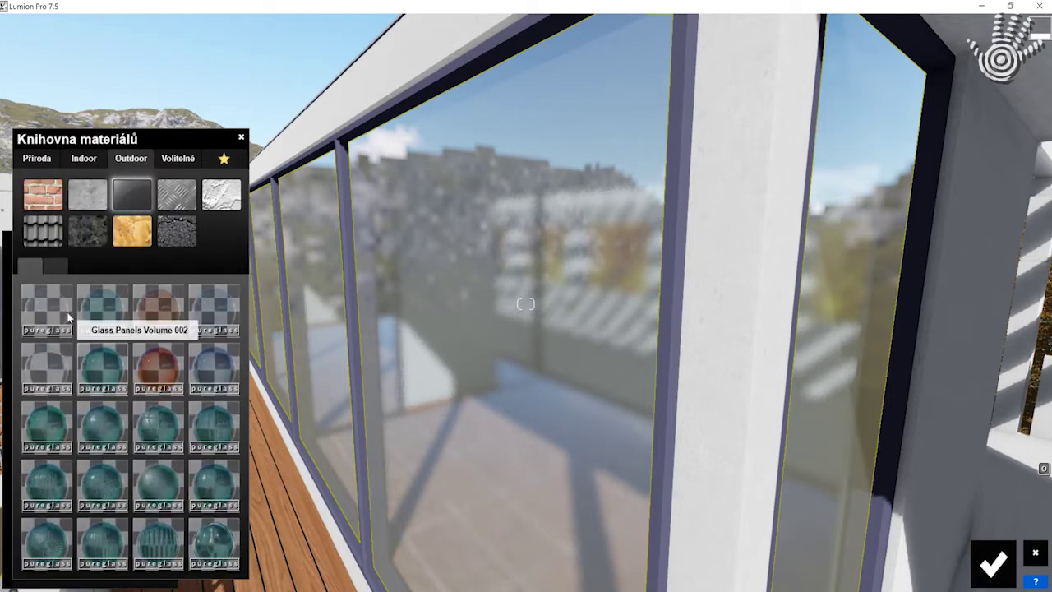
pyautogui.click(102, 309)
pyautogui.click(54, 428)
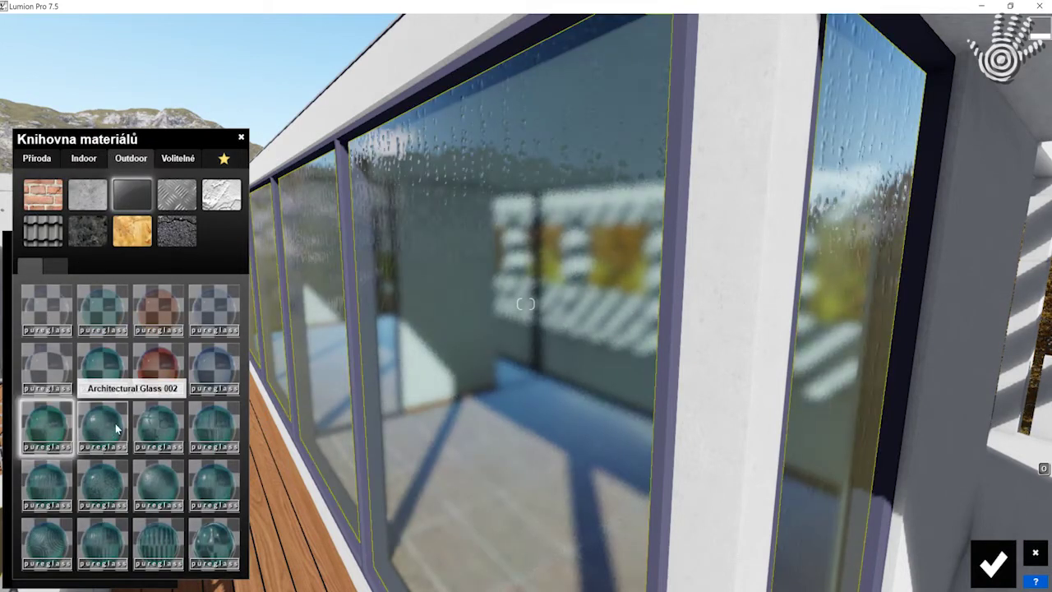
pyautogui.click(118, 429)
pyautogui.click(151, 428)
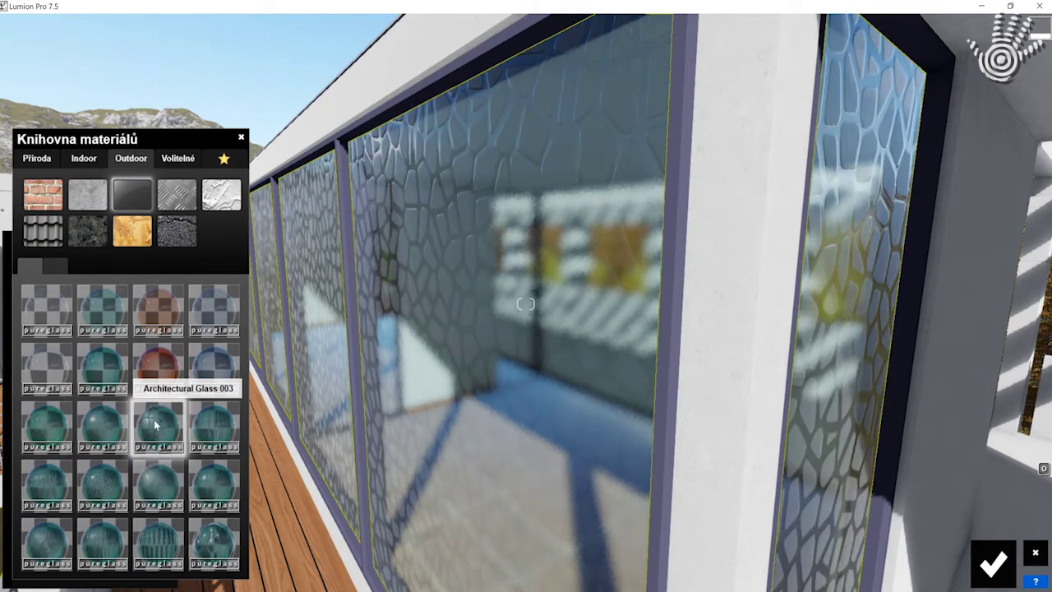
pyautogui.click(213, 417)
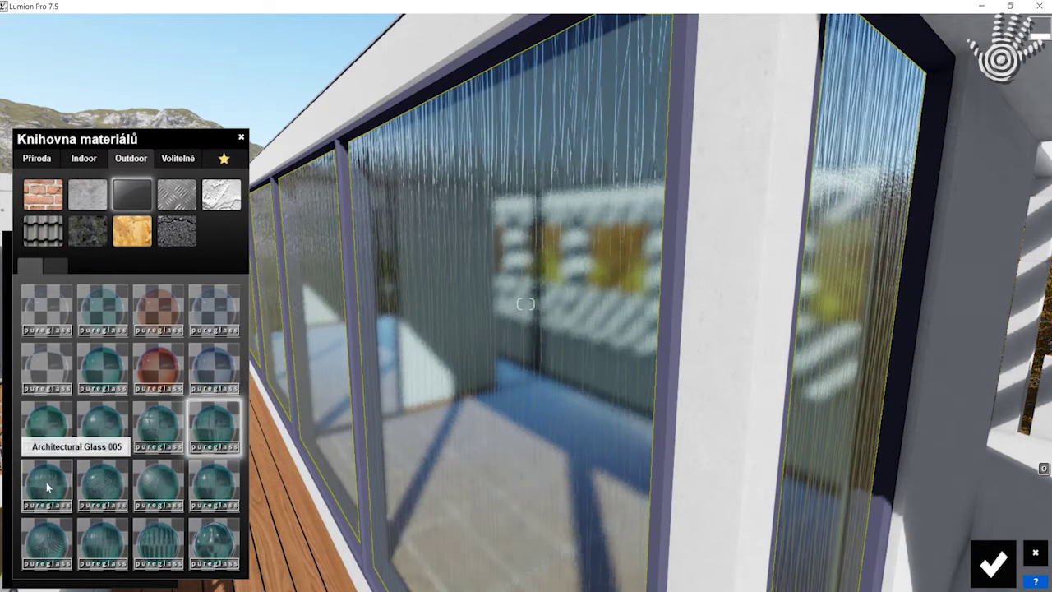
pyautogui.click(47, 486)
pyautogui.click(47, 487)
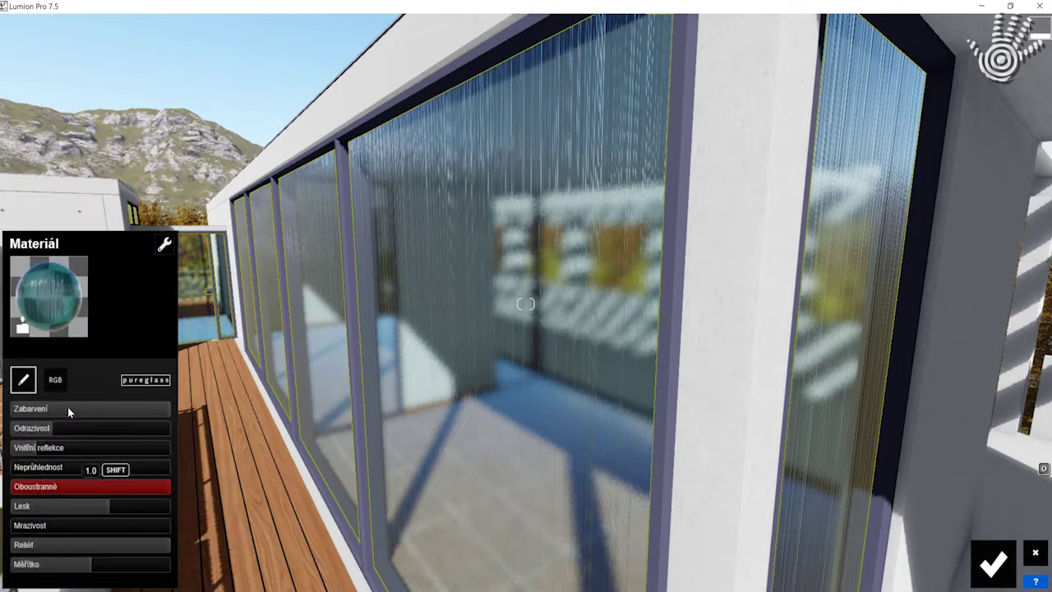
# Raise the glass's reflectivity slightly and try its internal reflection at 1.0 before lowering it again.
pyautogui.moveTo(54, 429)
pyautogui.mouseDown()
pyautogui.moveTo(112, 429)
pyautogui.moveTo(55, 428)
pyautogui.mouseUp()
pyautogui.moveTo(125, 443); pyautogui.dragTo(174, 442)
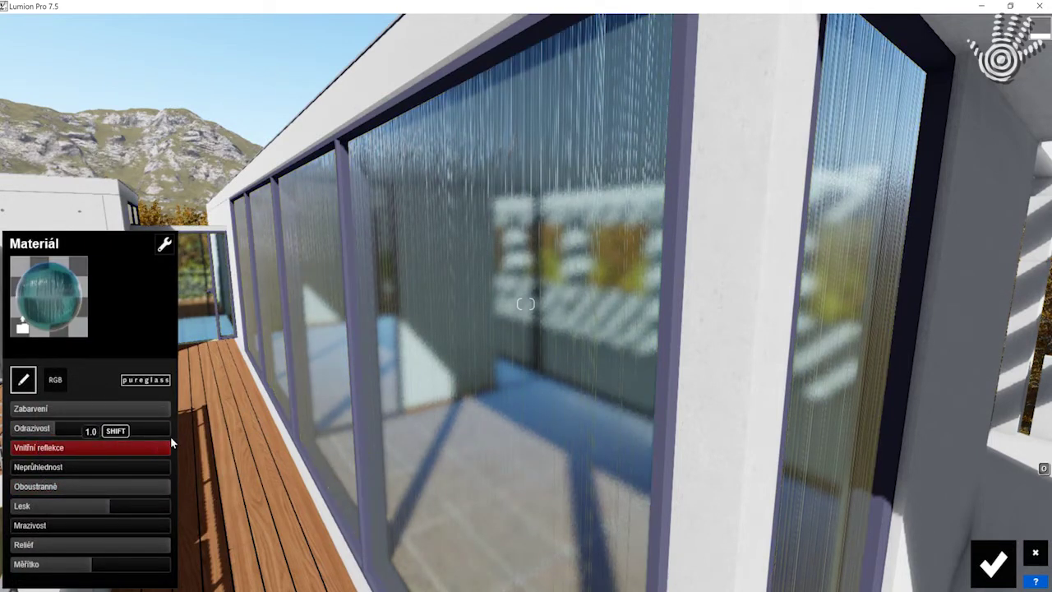
pyautogui.moveTo(40, 458); pyautogui.dragTo(13, 460)
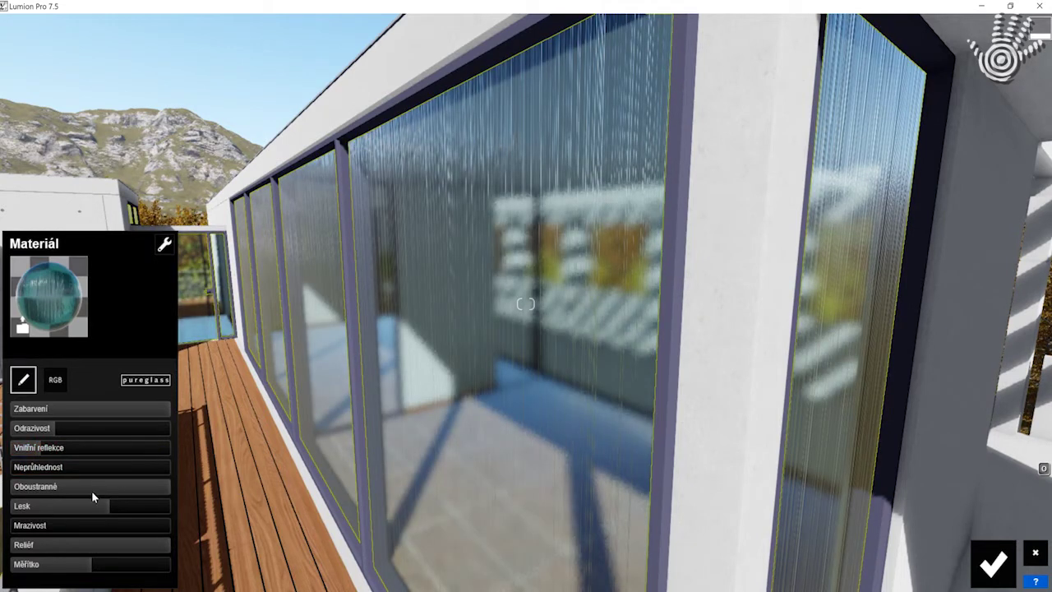
# Replace the window glass with the outdoor brick material Bricks 001 1024.
pyautogui.click(47, 304)
pyautogui.click(43, 196)
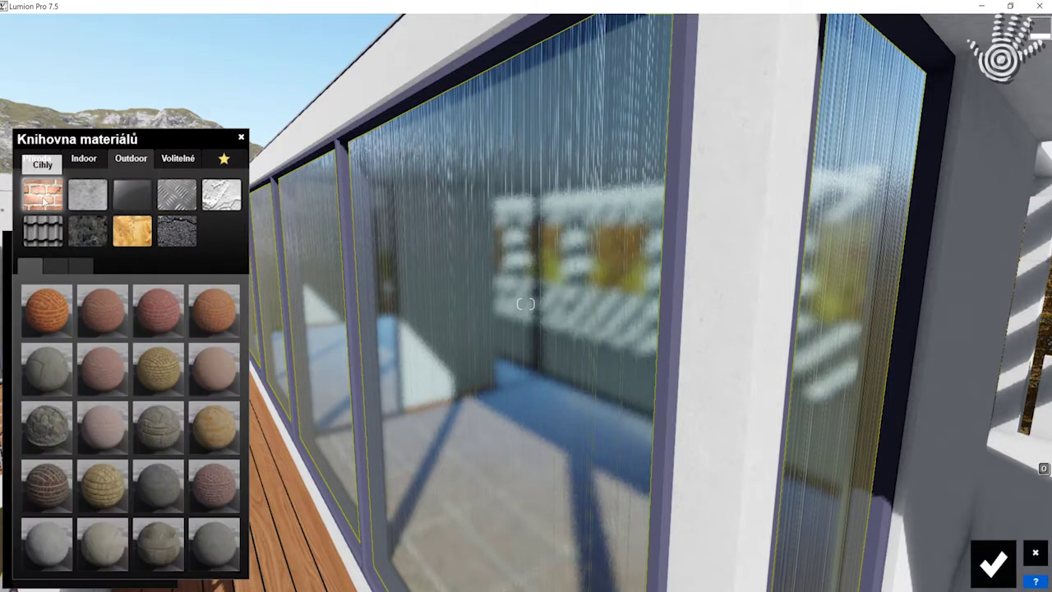
pyautogui.click(50, 309)
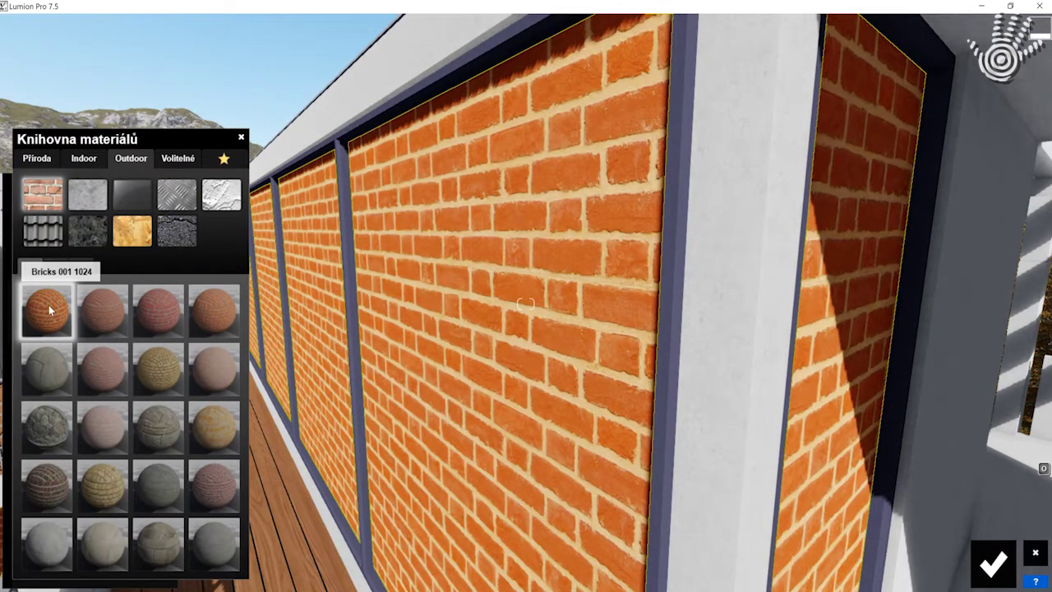
pyautogui.click(56, 314)
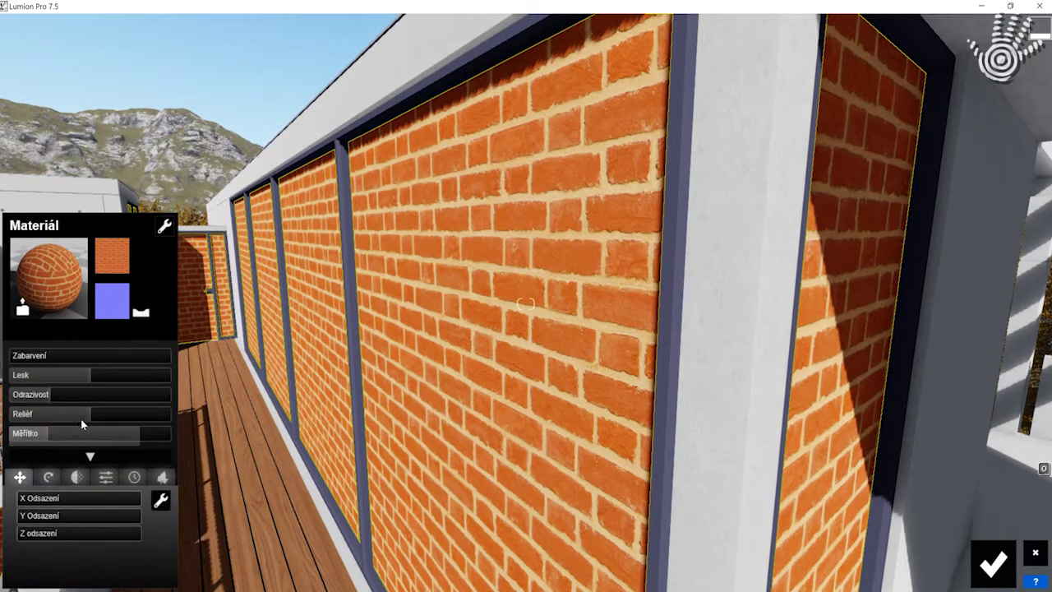
# Set the brick relief to its maximum and try an orange-red tint at 0.4 colorization, returning the colorization to zero.
pyautogui.moveTo(70, 424); pyautogui.dragTo(280, 432)
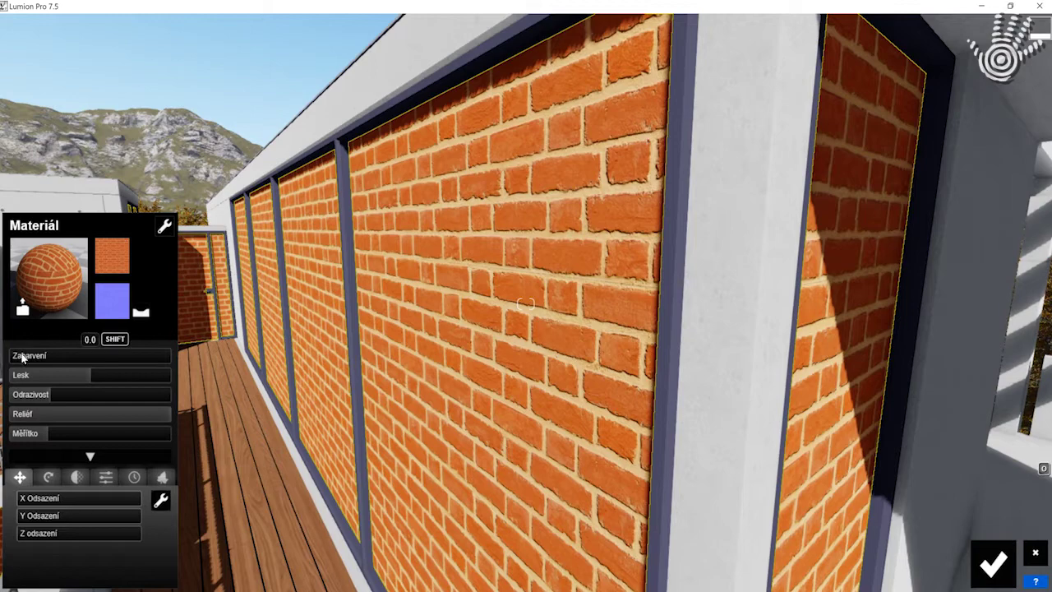
pyautogui.click(24, 356)
pyautogui.moveTo(96, 355); pyautogui.dragTo(71, 351)
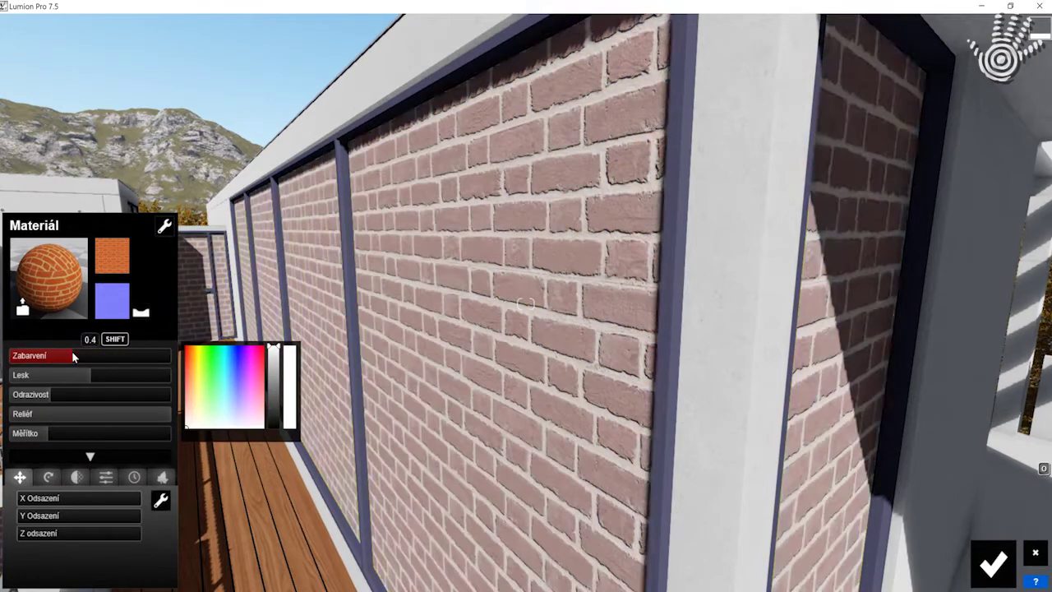
pyautogui.click(187, 361)
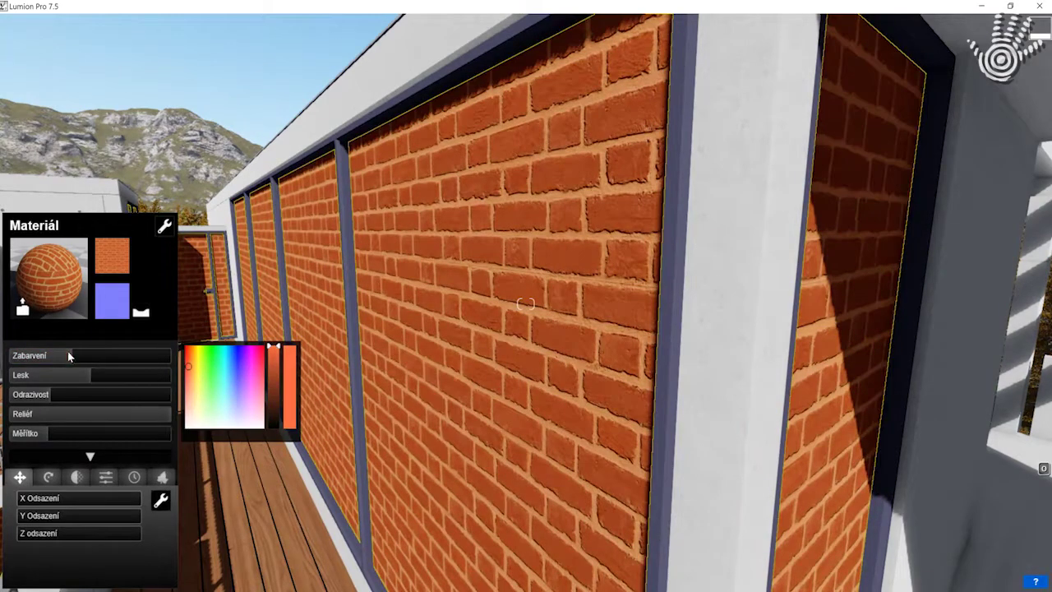
pyautogui.moveTo(67, 351); pyautogui.dragTo(19, 357)
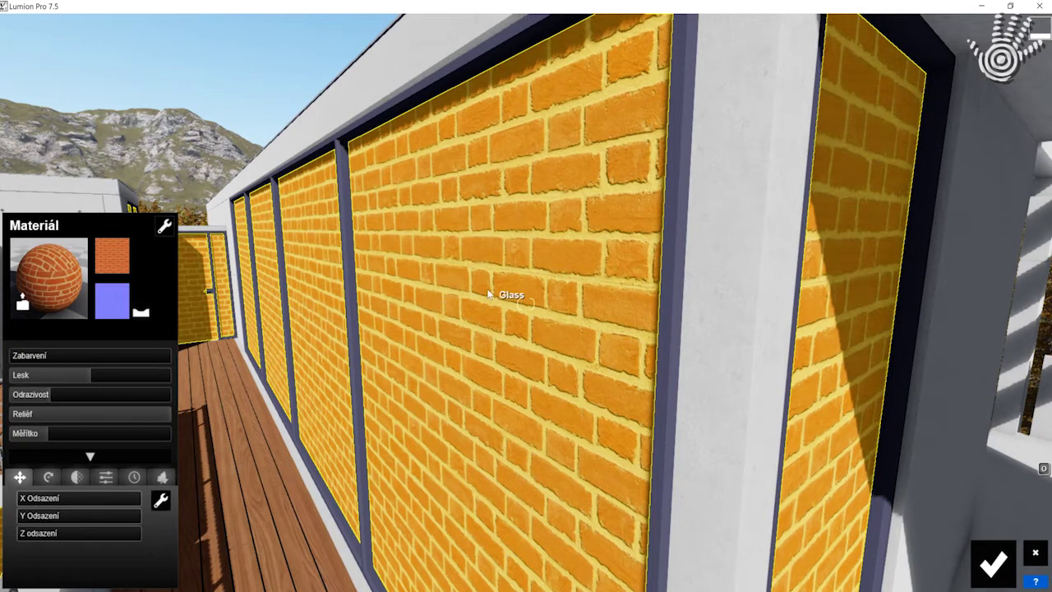
# Close the material library and discard the brick material changes on the windows.
pyautogui.press('s')
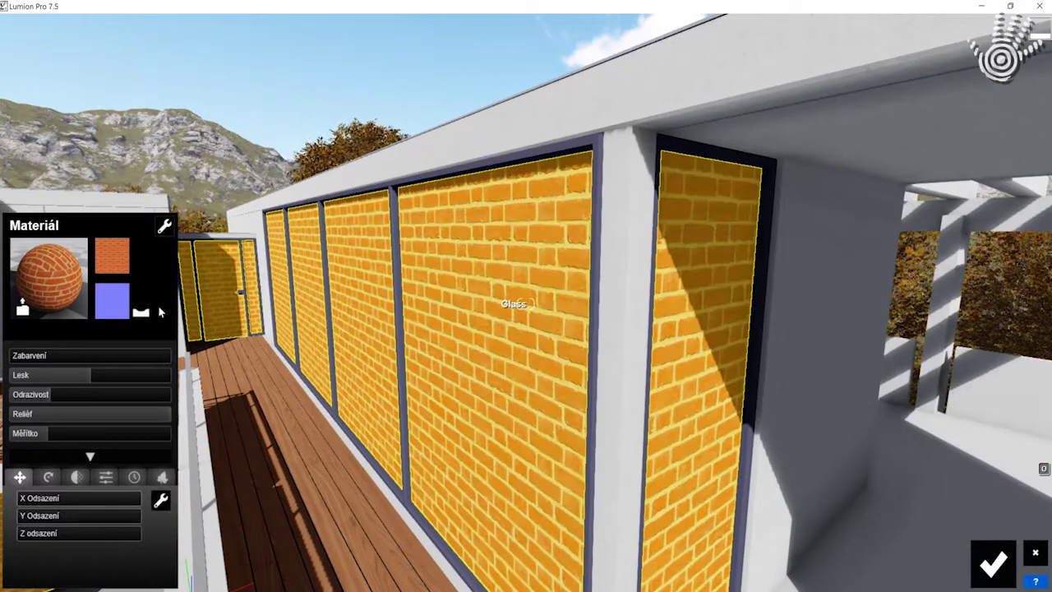
pyautogui.click(61, 277)
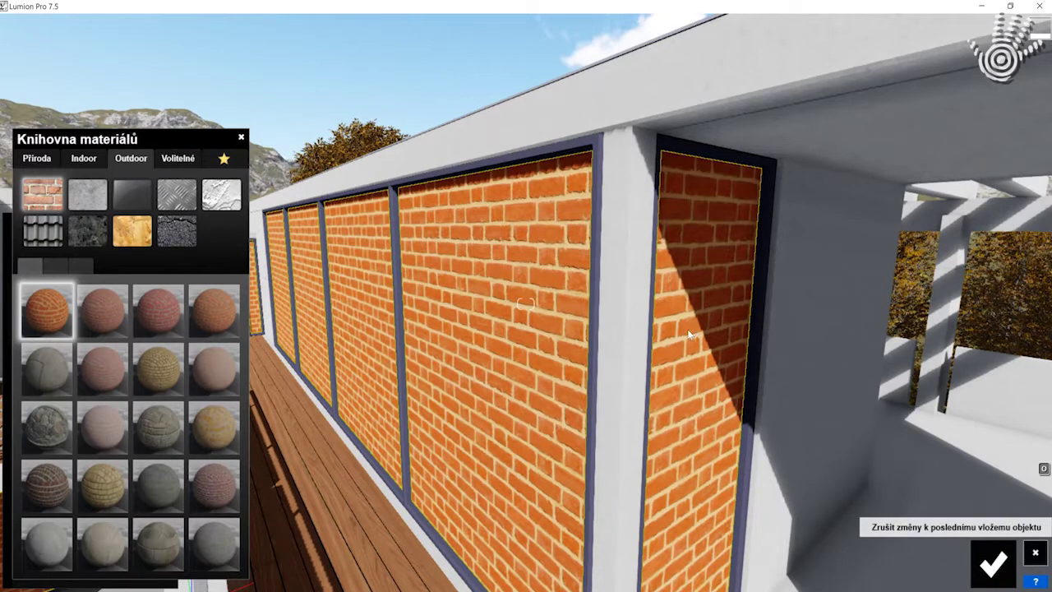
pyautogui.click(687, 329)
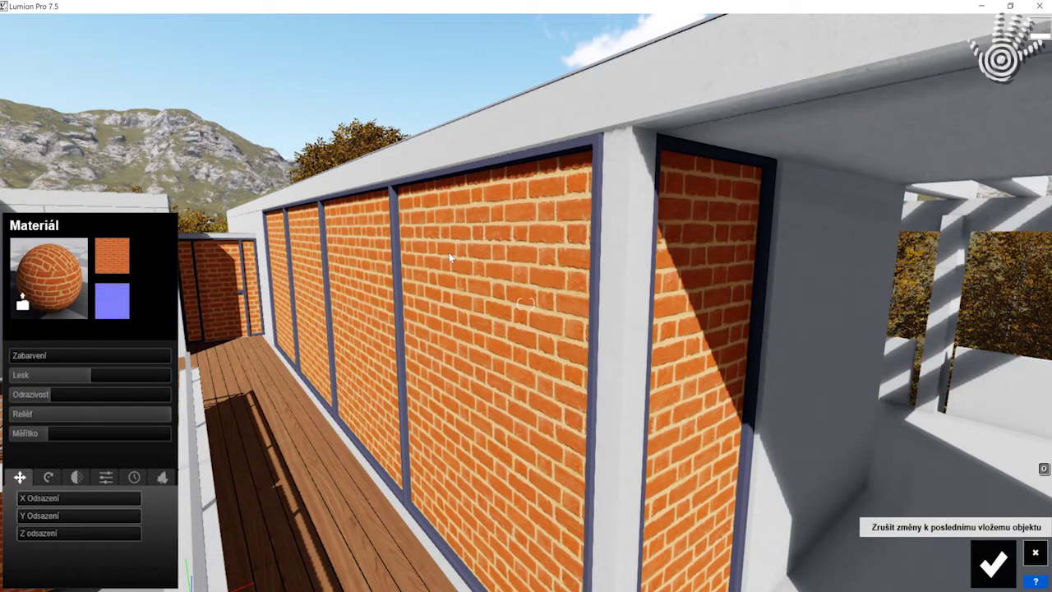
pyautogui.press('Escape')
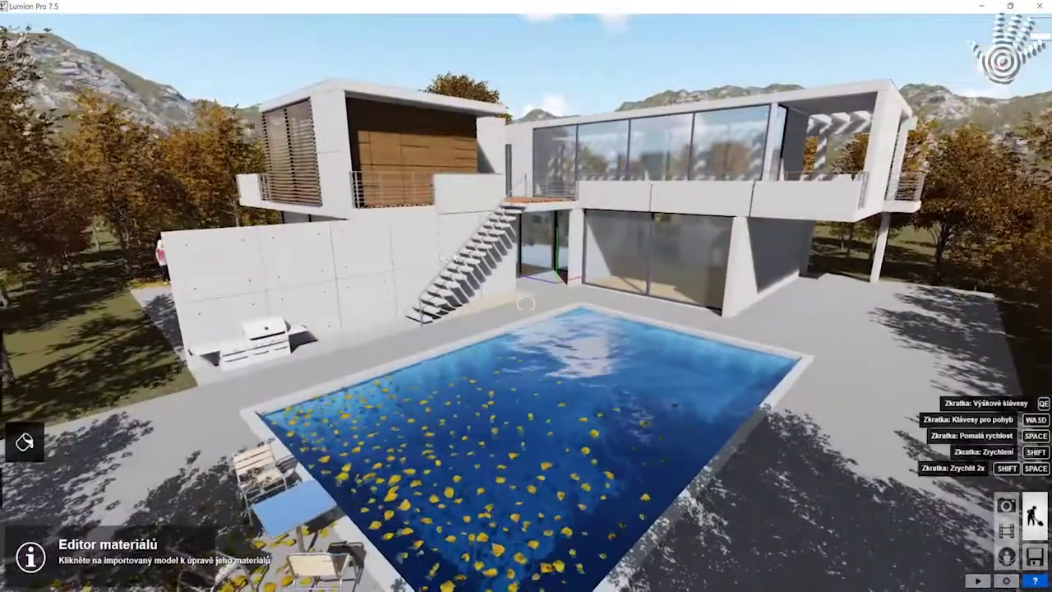
# Place an AfricanOlive_RT tree from the nature library on the terrace between the pool chairs and the grill.
pyautogui.click(27, 487)
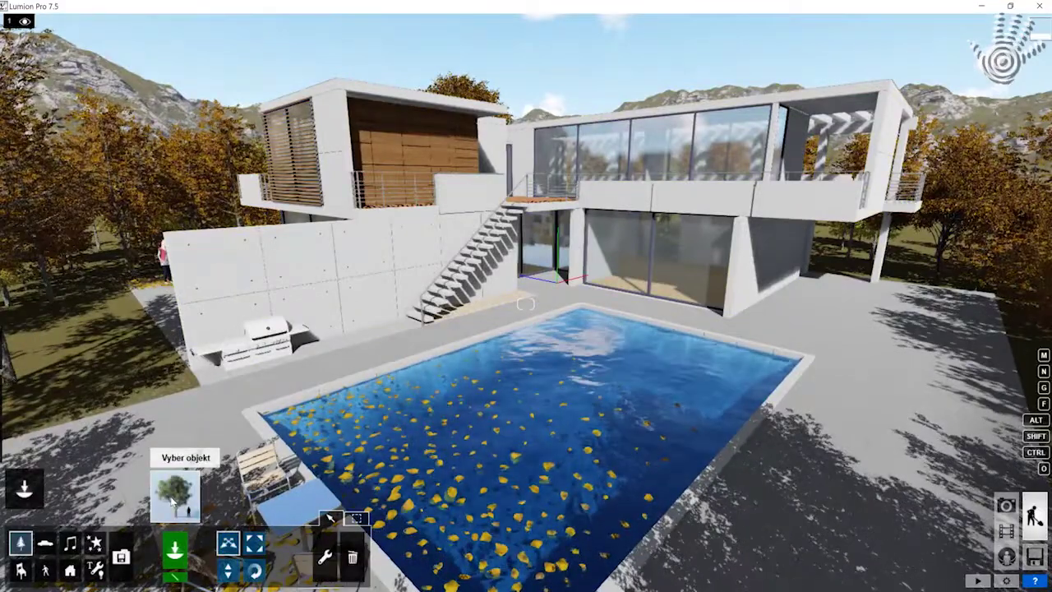
pyautogui.click(171, 502)
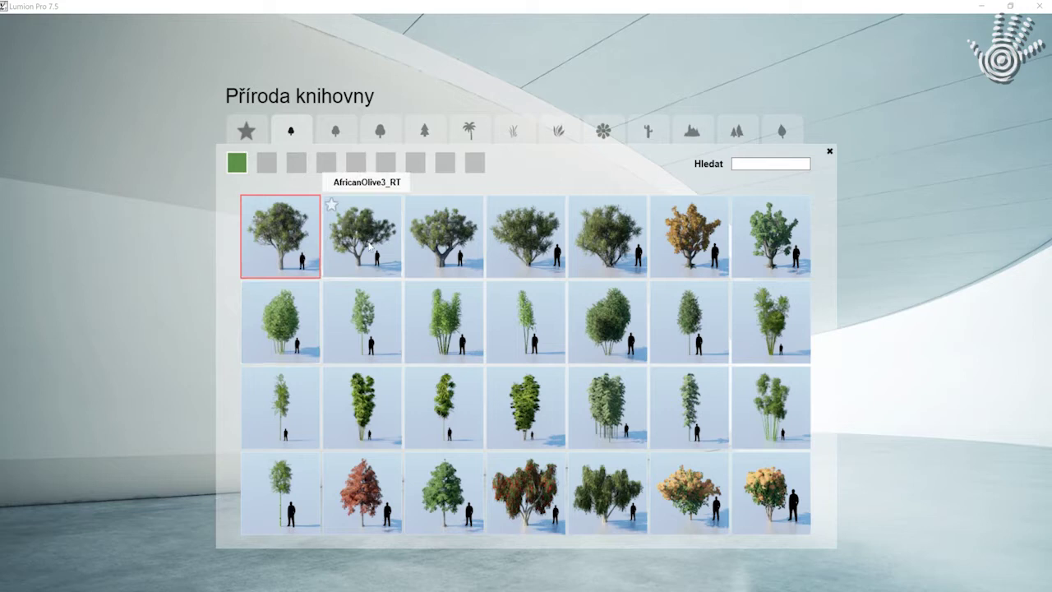
pyautogui.click(445, 260)
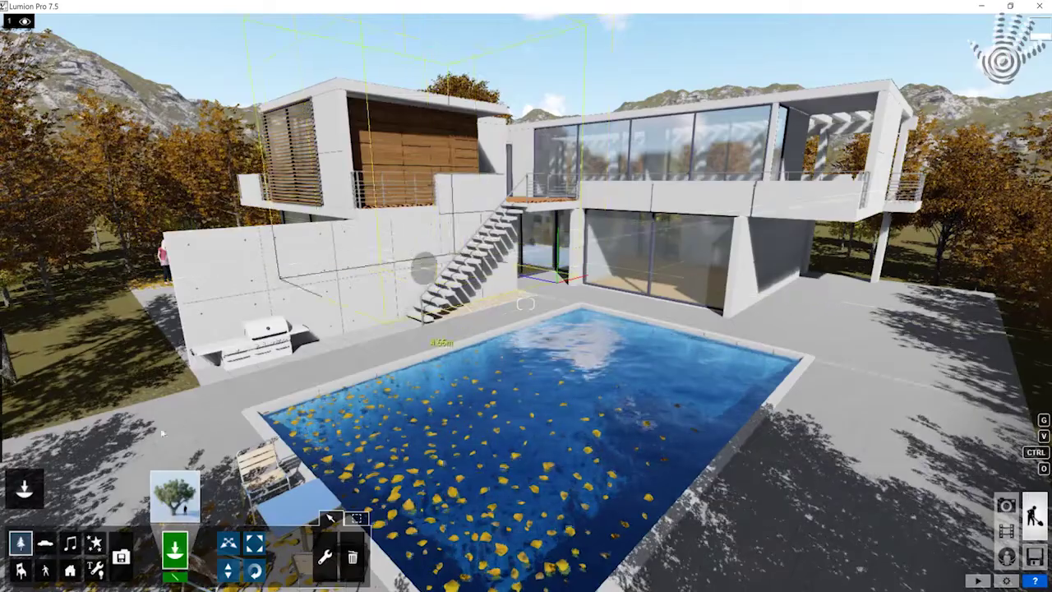
pyautogui.click(139, 419)
# Examine the olive tree's trunk, crown and cast shadows from close up, farther away and above.
pyautogui.moveTo(140, 419); pyautogui.dragTo(17, 411, button='right')
pyautogui.press('w')
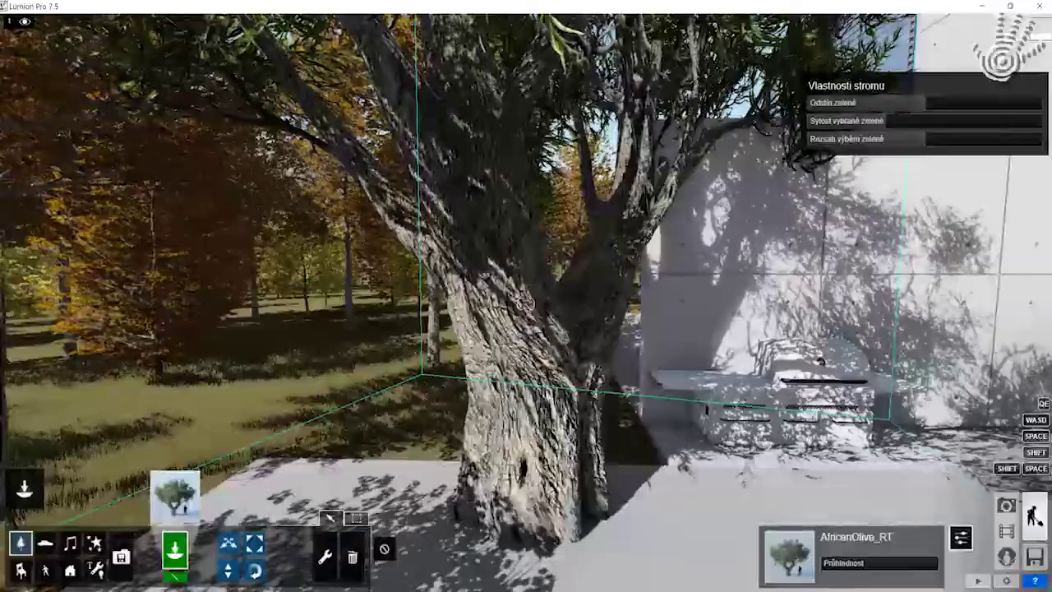
pyautogui.press('a')
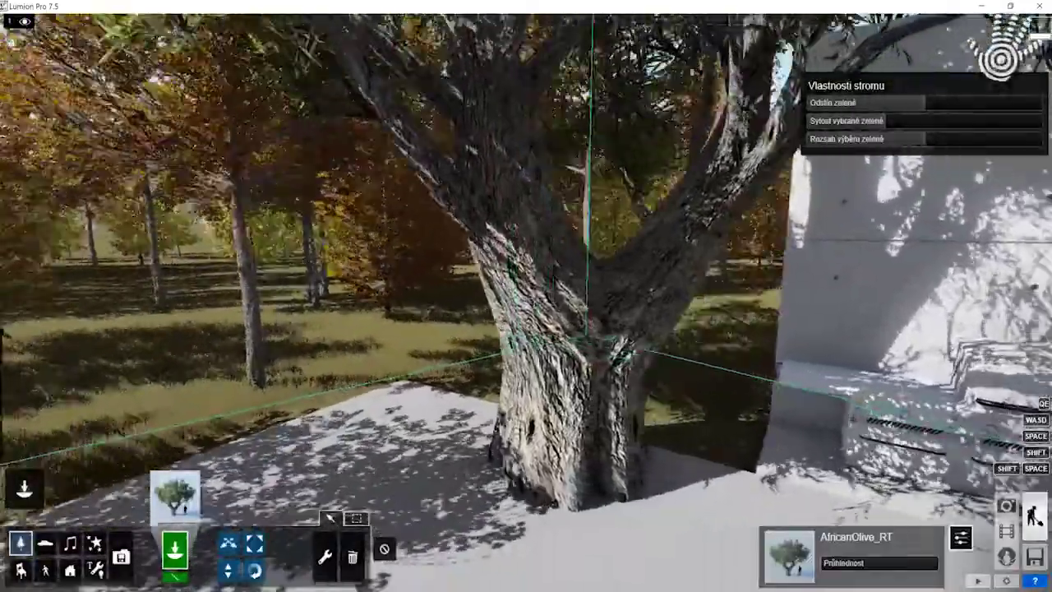
pyautogui.press('s')
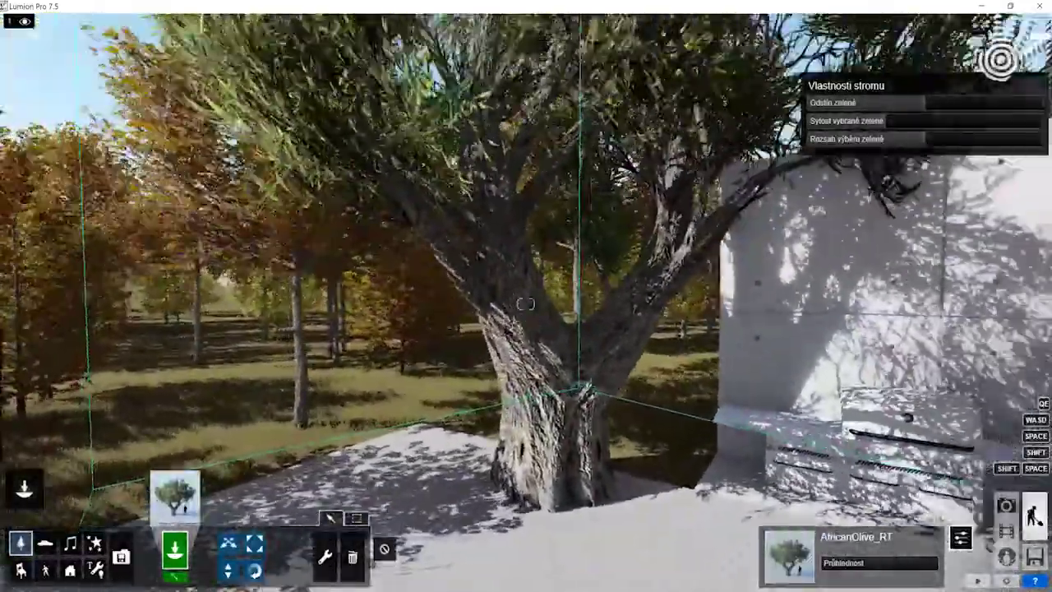
pyautogui.press('s')
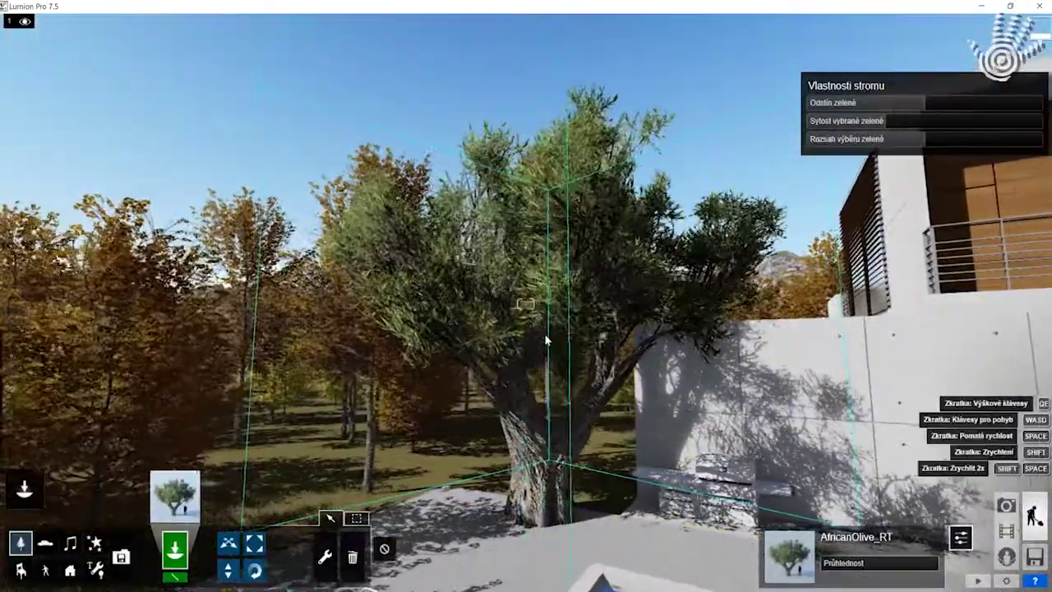
pyautogui.press('a')
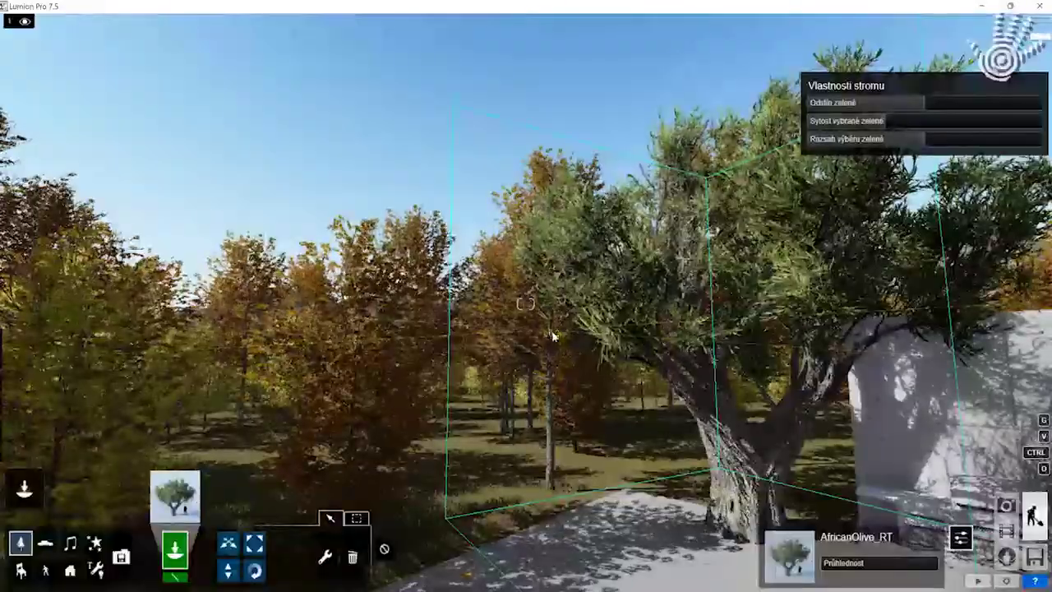
pyautogui.press('d')
pyautogui.press('q')
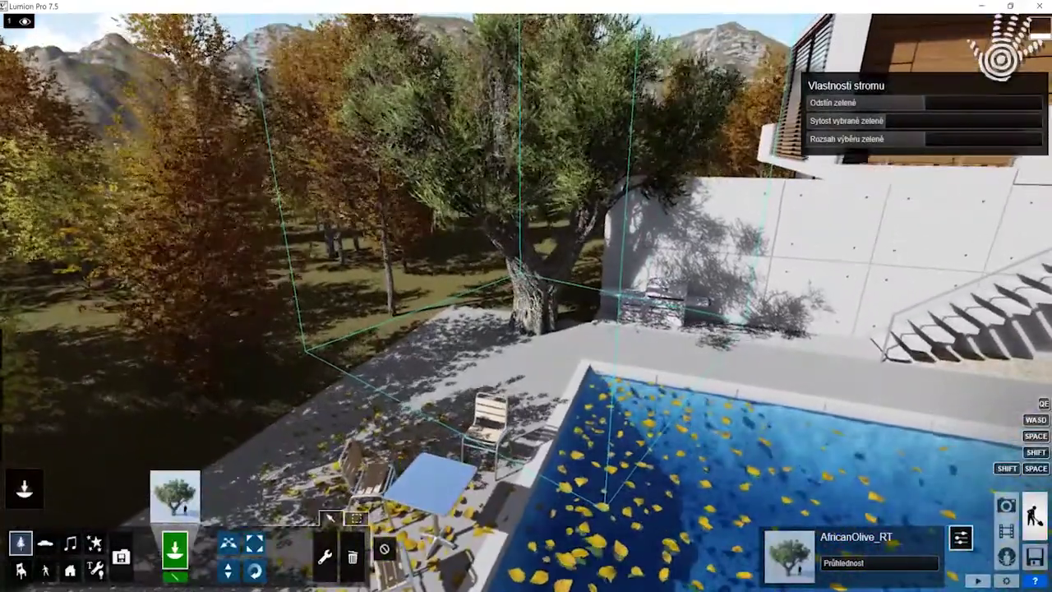
# Delete the olive tree from the terrace.
pyautogui.moveTo(2, 491)
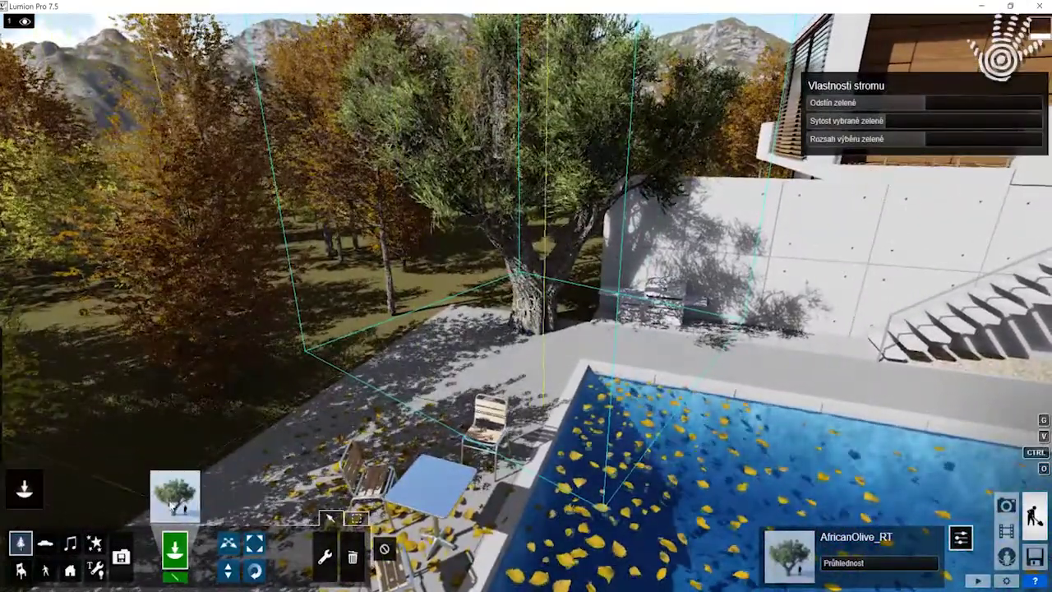
pyautogui.click(352, 558)
pyautogui.click(534, 329)
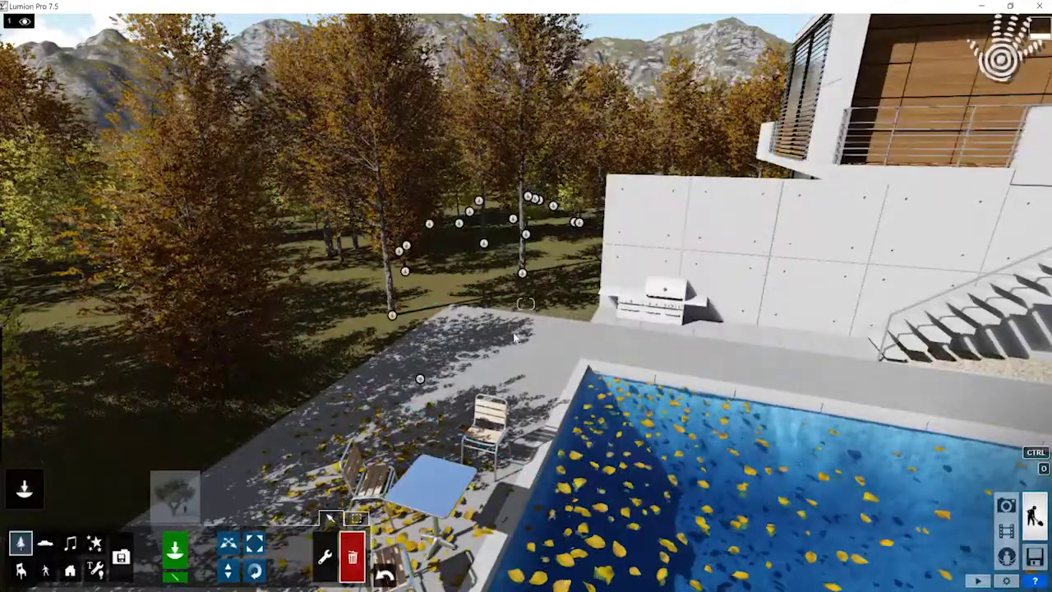
# Browse the nature library's small broadleaf trees, cacti and rocks, and close the library without choosing another object.
pyautogui.click(175, 495)
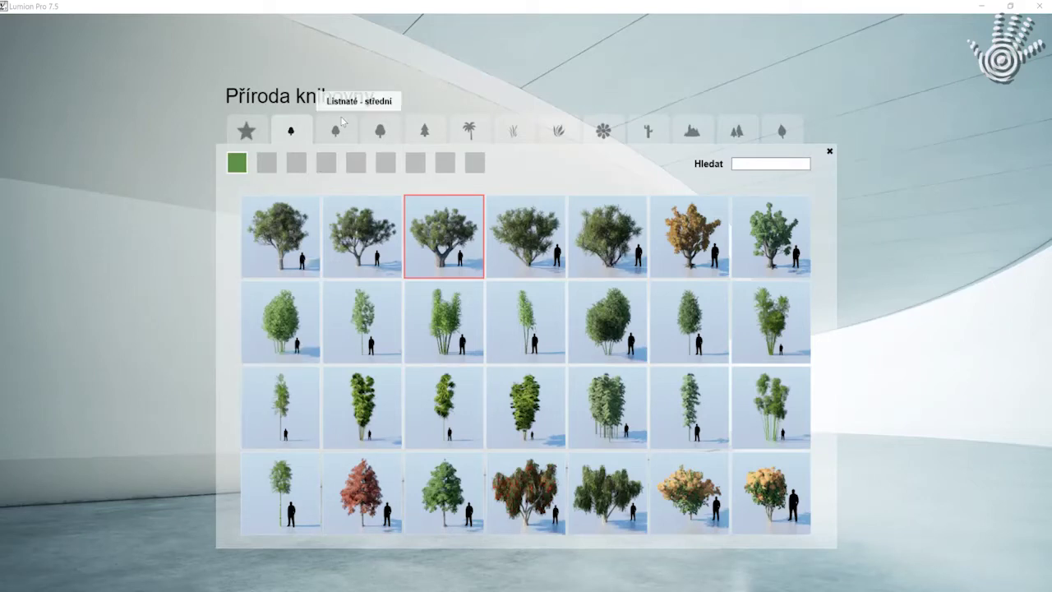
pyautogui.click(649, 132)
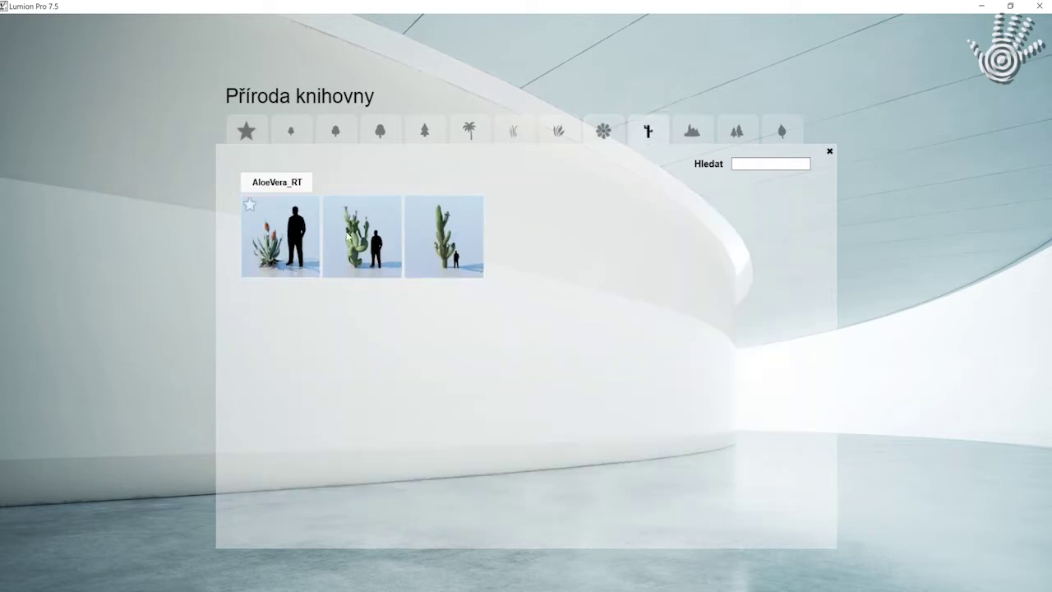
pyautogui.click(697, 130)
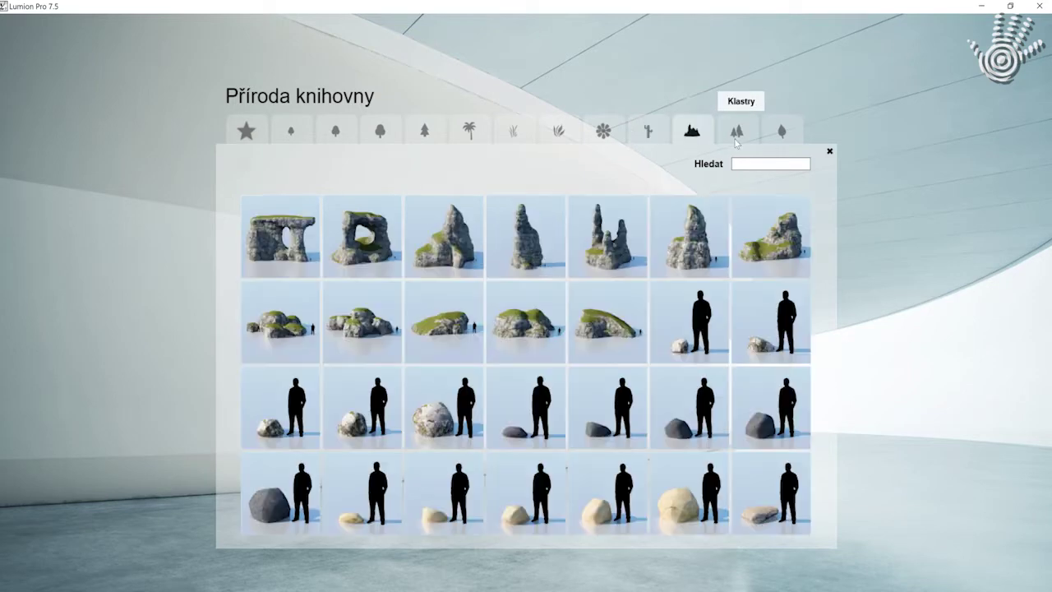
pyautogui.click(830, 152)
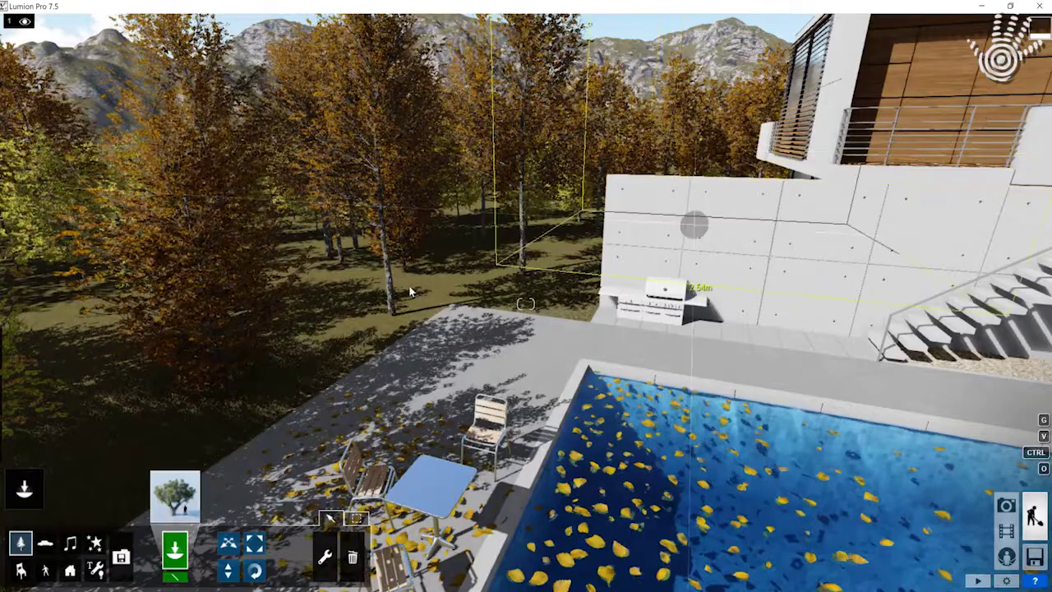
# Browse the boats, cars, and aircraft and balloons in the transport library, and close it without choosing a model.
pyautogui.click(45, 542)
pyautogui.click(179, 495)
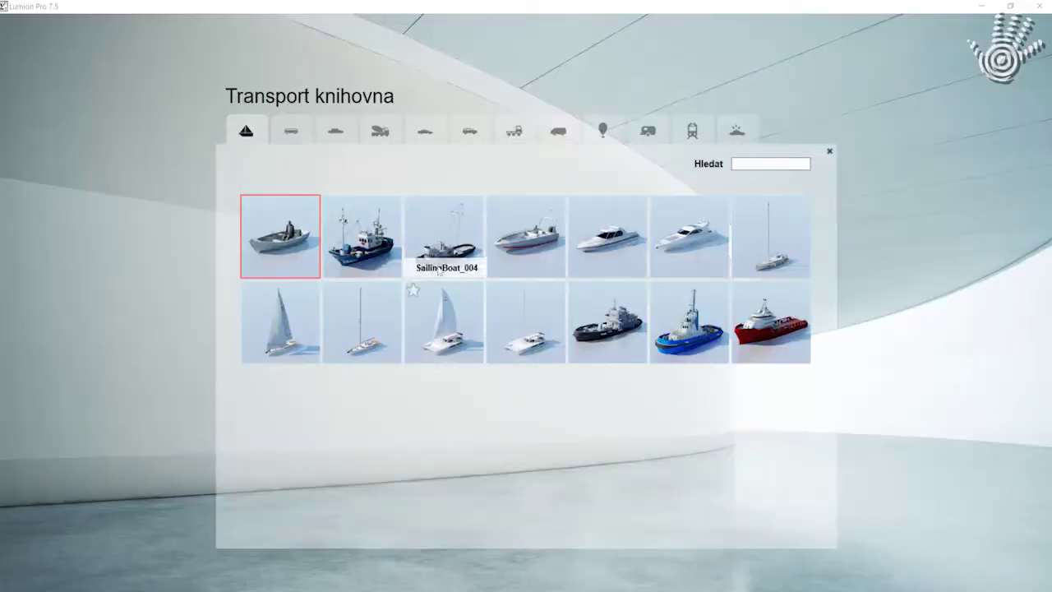
pyautogui.click(297, 136)
pyautogui.click(351, 134)
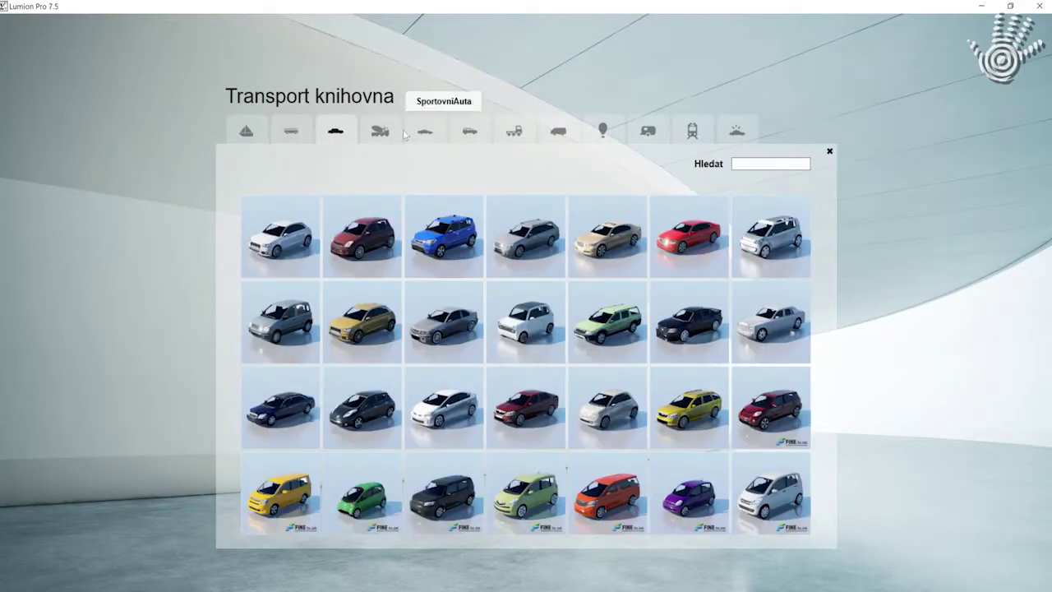
pyautogui.click(604, 133)
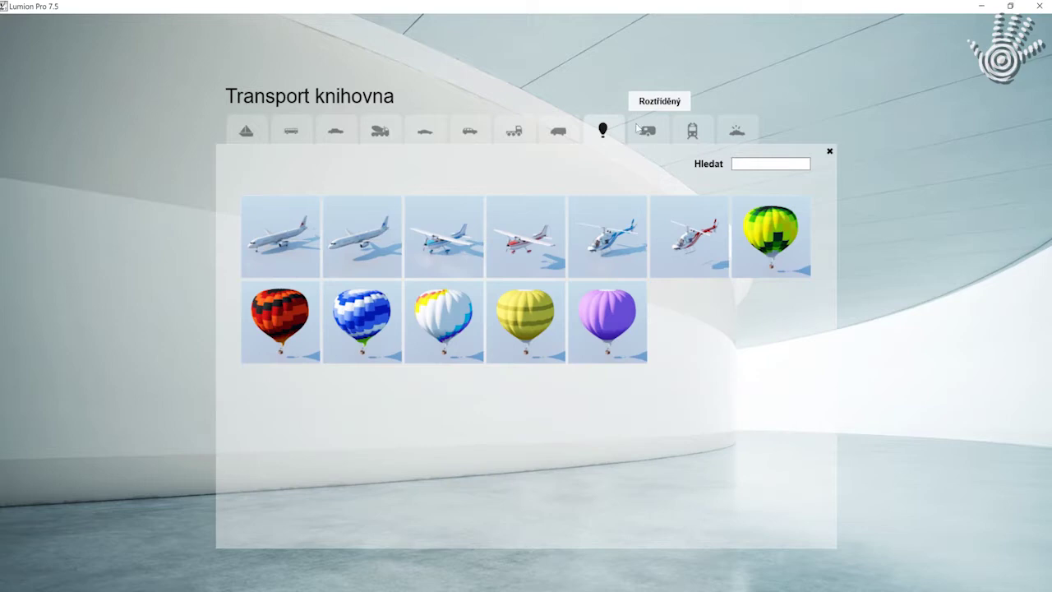
pyautogui.click(830, 152)
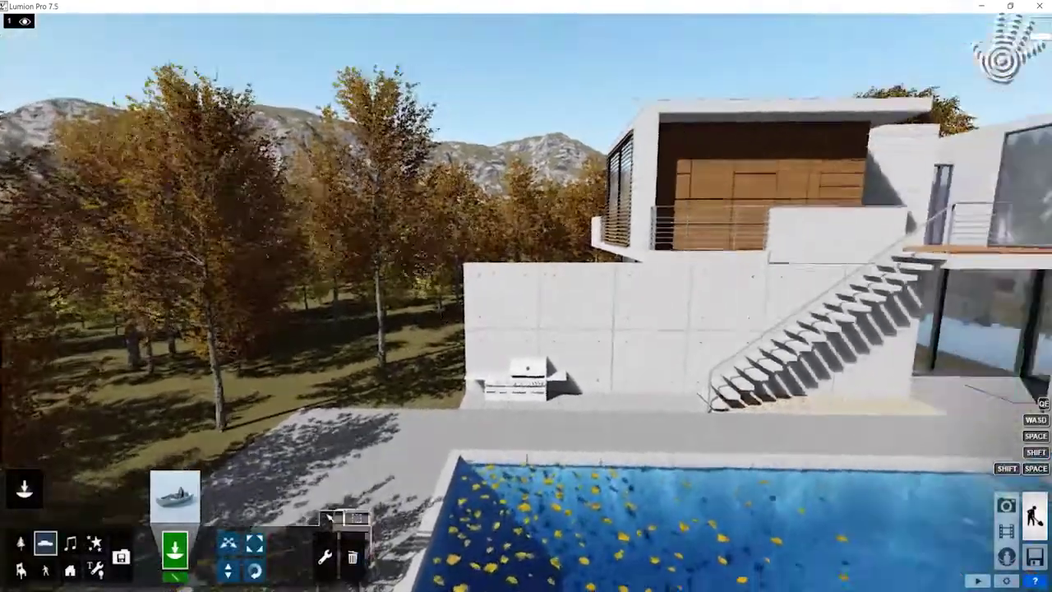
# Place the fire_02 effect from the effects library on the terrace between the grill and the outdoor staircase.
pyautogui.moveTo(524, 374); pyautogui.dragTo(640, 368, button='right')
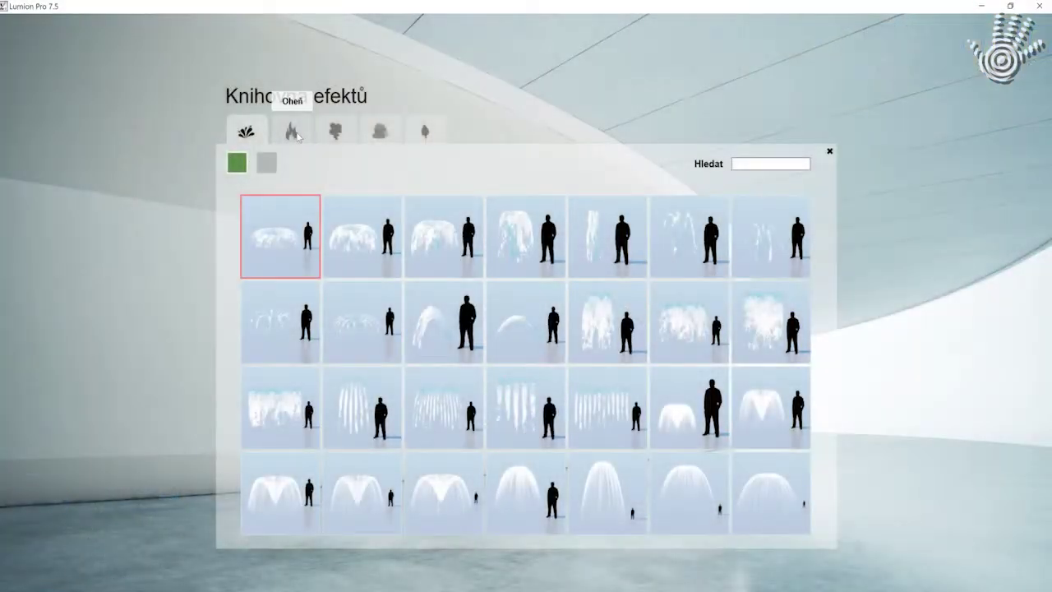
pyautogui.click(292, 133)
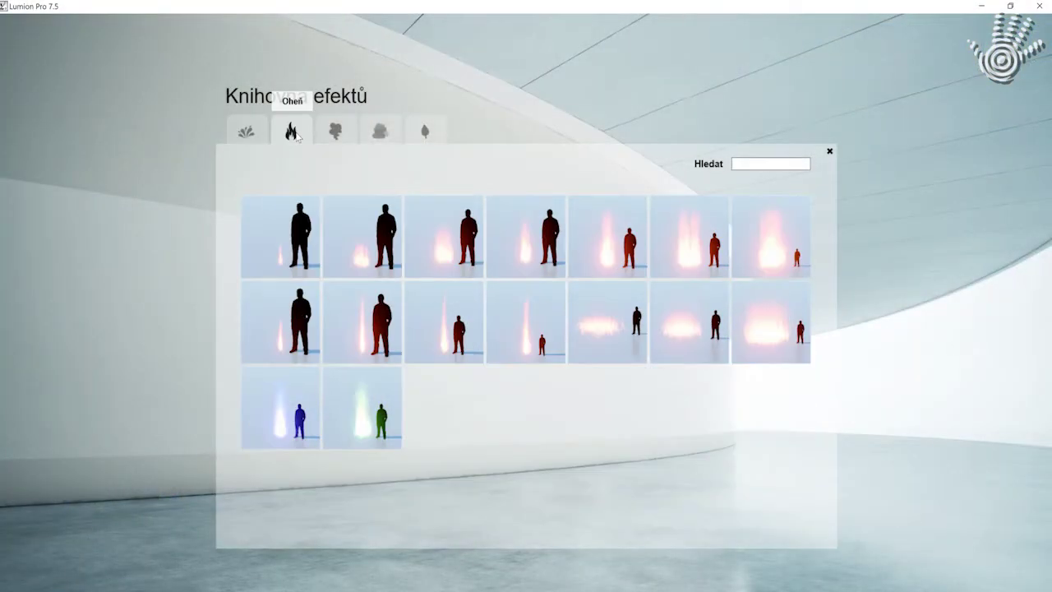
pyautogui.click(442, 260)
pyautogui.click(376, 406)
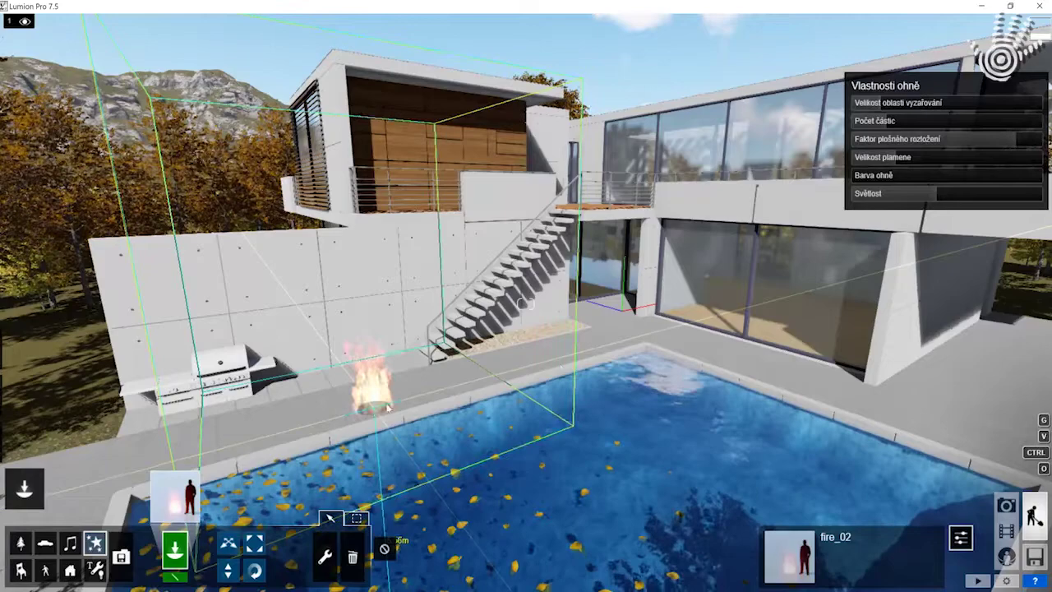
pyautogui.moveTo(387, 406); pyautogui.dragTo(559, 370, button='middle')
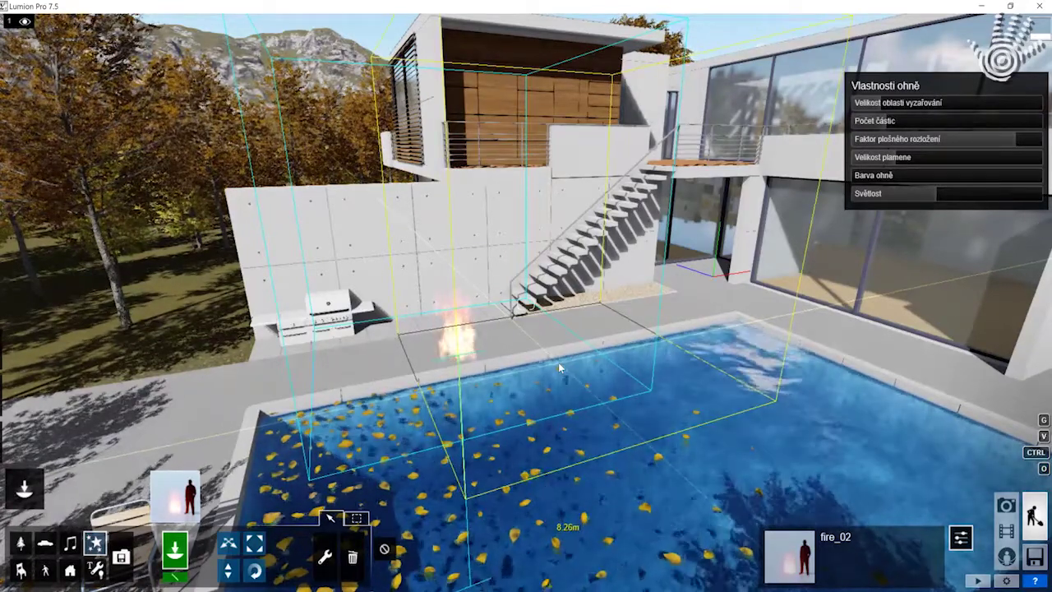
pyautogui.moveTo(559, 368); pyautogui.dragTo(550, 330)
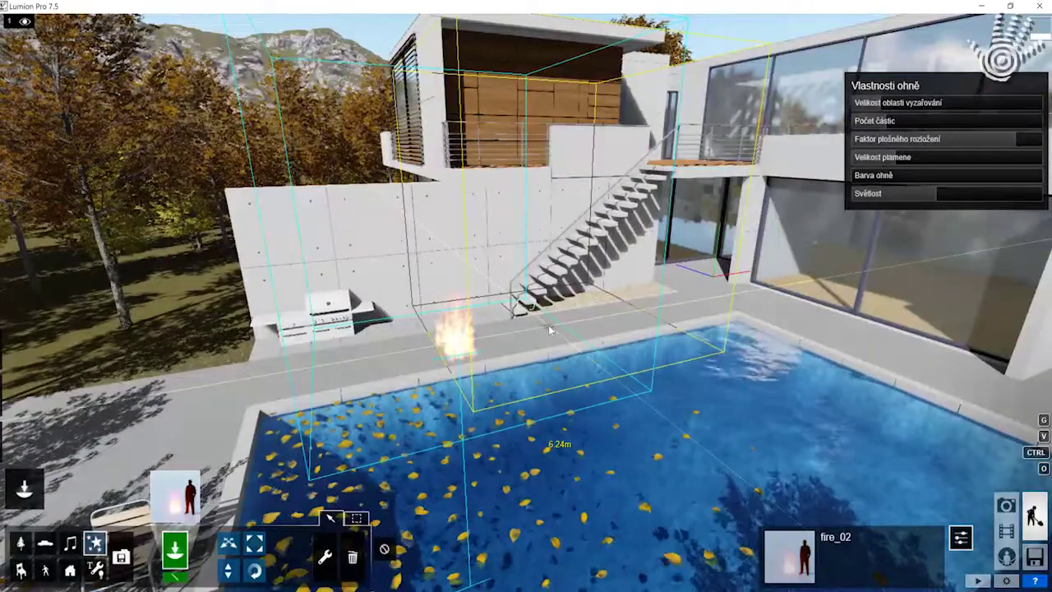
pyautogui.moveTo(552, 331); pyautogui.dragTo(518, 353)
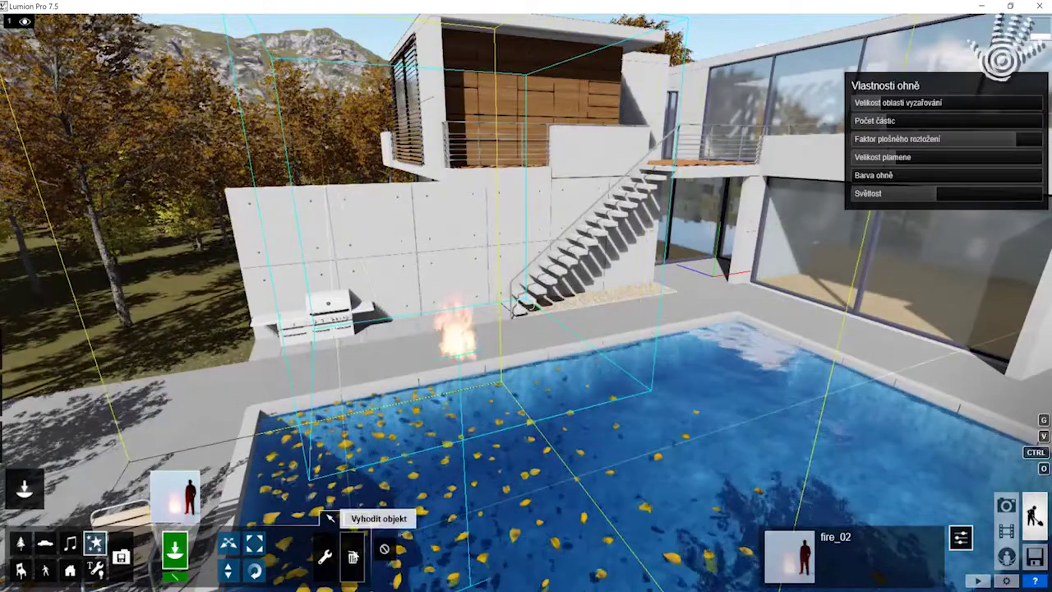
# Delete the fire effect from the terrace beside the pool.
pyautogui.click(353, 557)
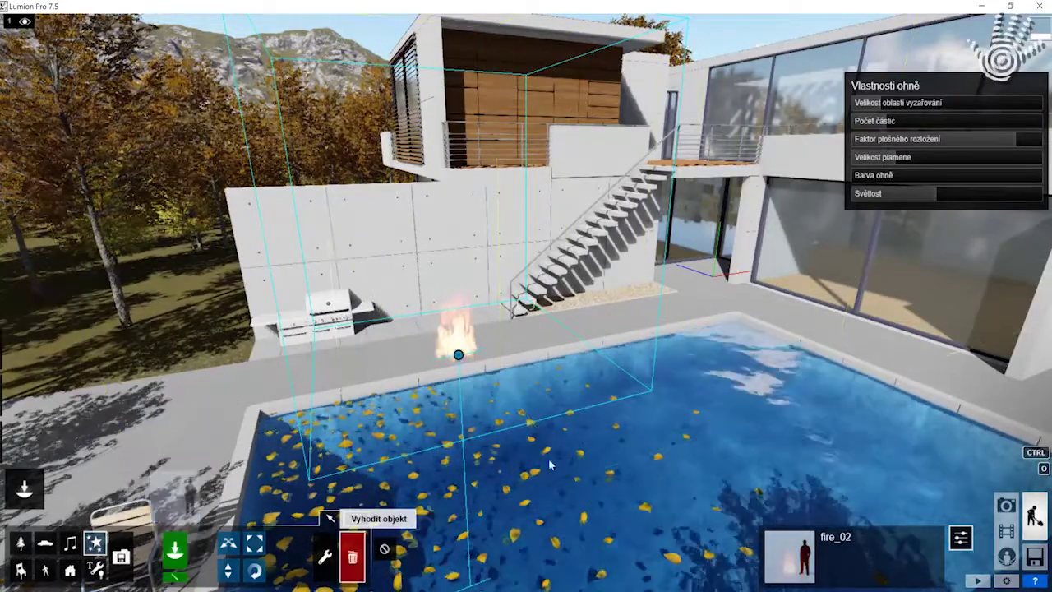
pyautogui.click(459, 356)
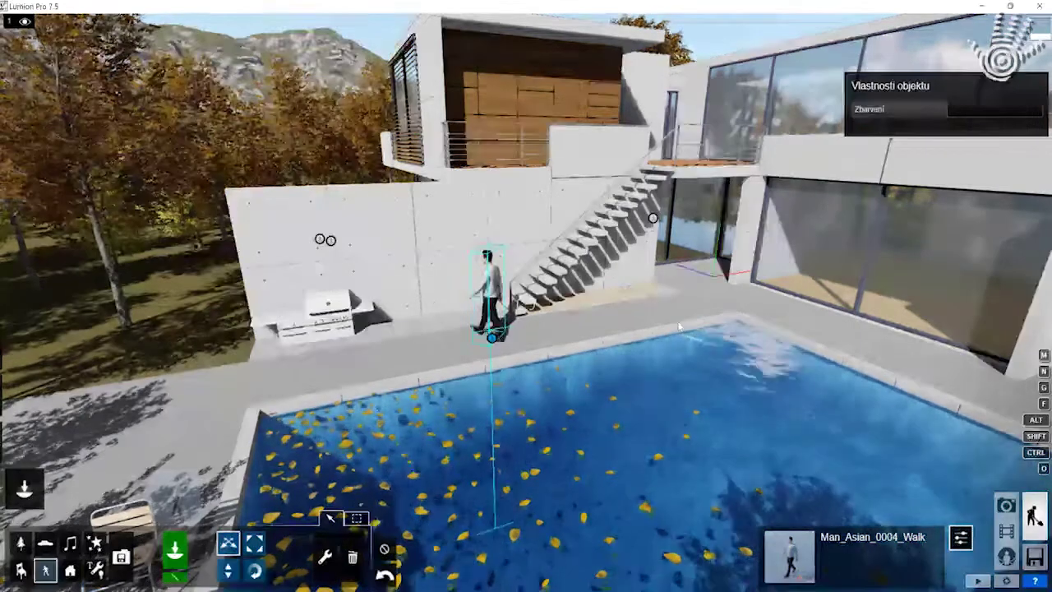
# Delete the walking man from the poolside terrace, and show the objects of the building category and the lights and special objects category.
pyautogui.click(352, 557)
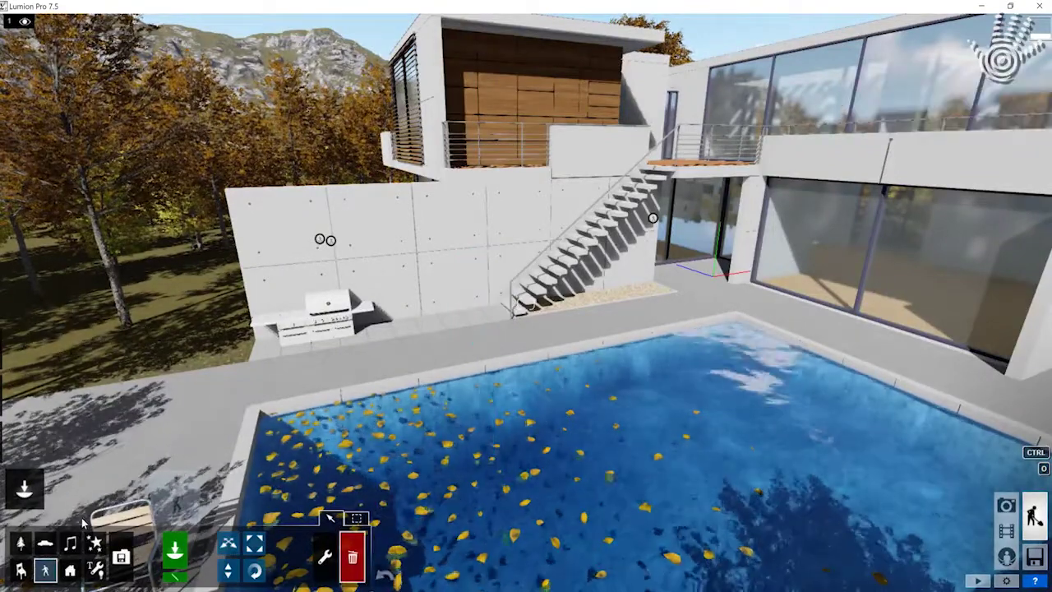
pyautogui.click(70, 569)
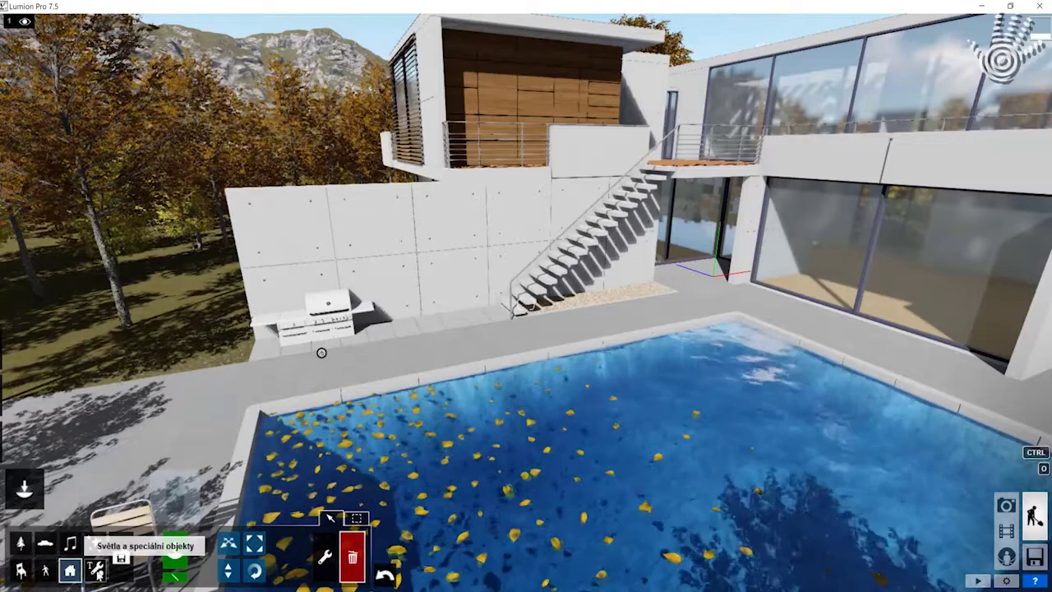
pyautogui.click(96, 570)
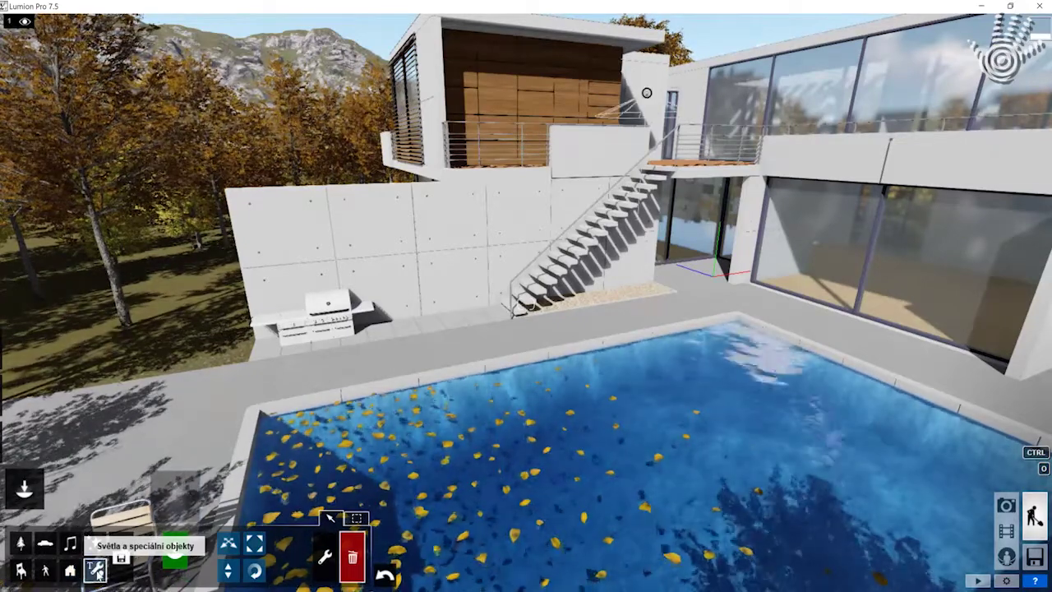
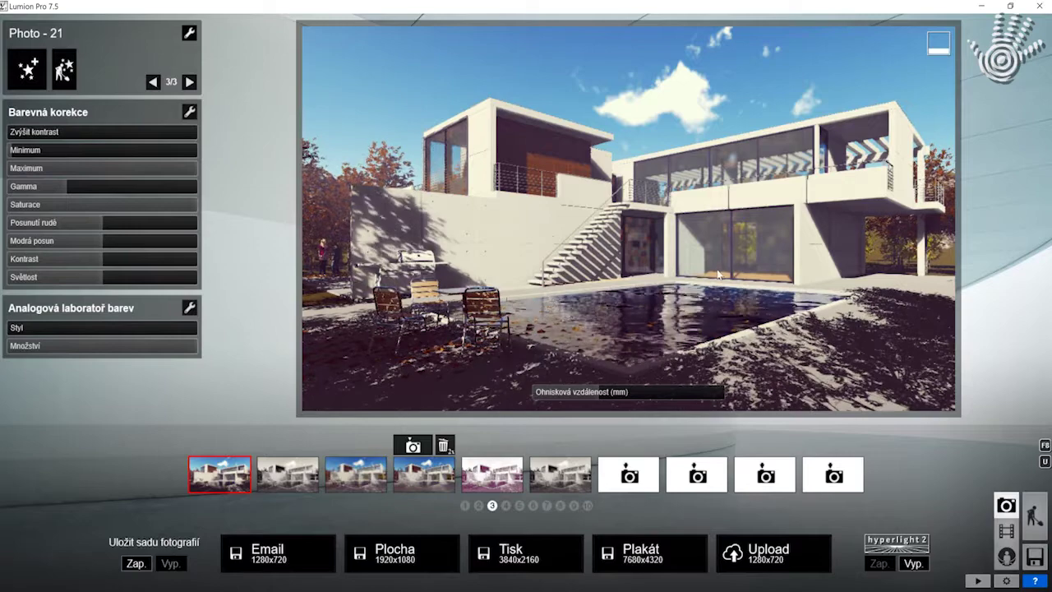
# View Photo - 22, restore Photo - 21, and set its Barevná korekce effect to the lowest Minimum and highest Maximum.
pyautogui.click(298, 477)
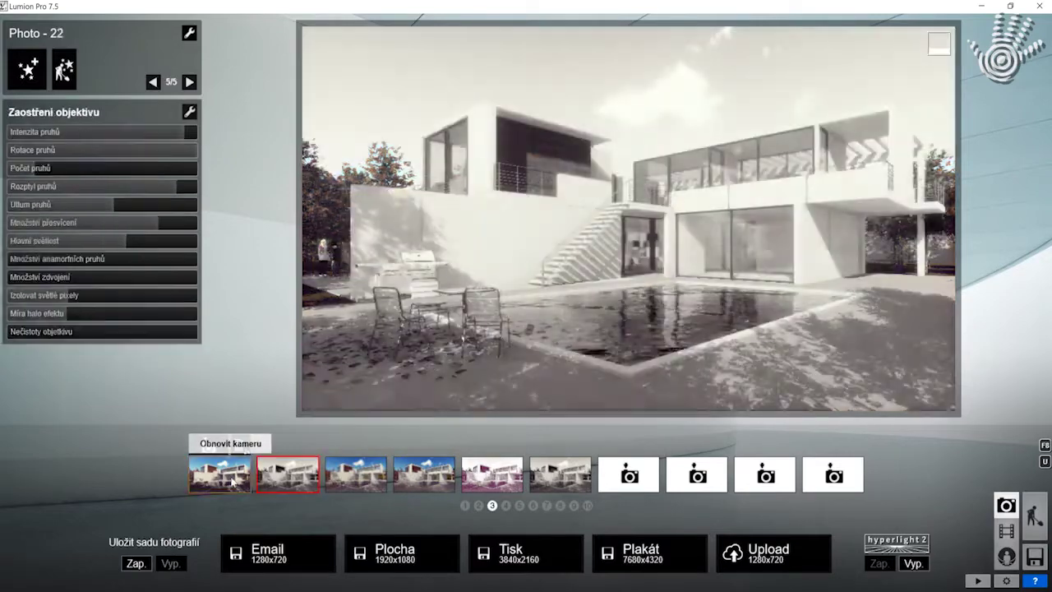
pyautogui.click(219, 474)
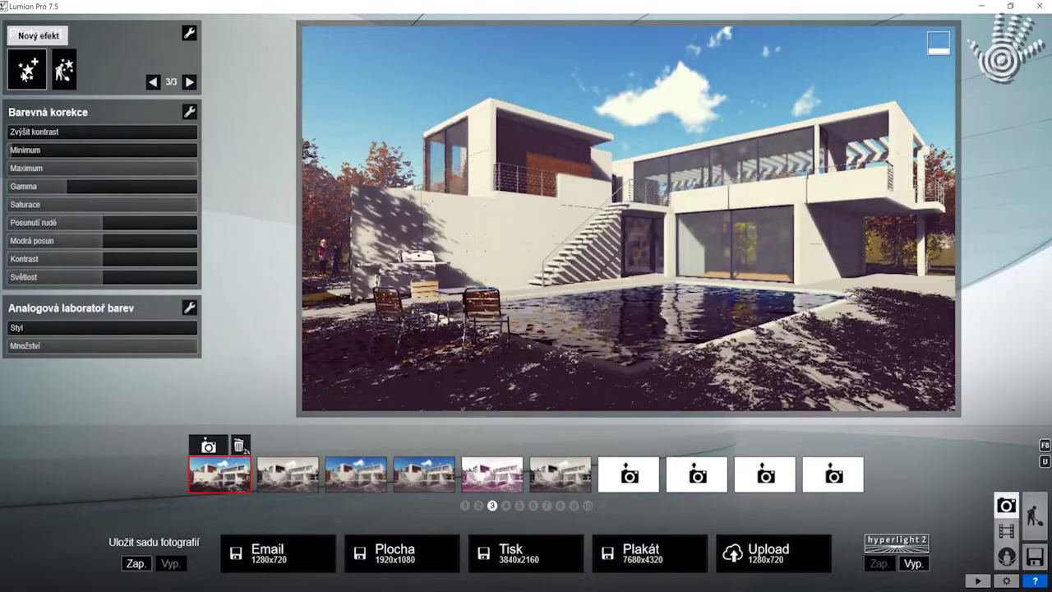
pyautogui.moveTo(18, 152); pyautogui.dragTo(63, 155)
pyautogui.moveTo(155, 171); pyautogui.dragTo(230, 189)
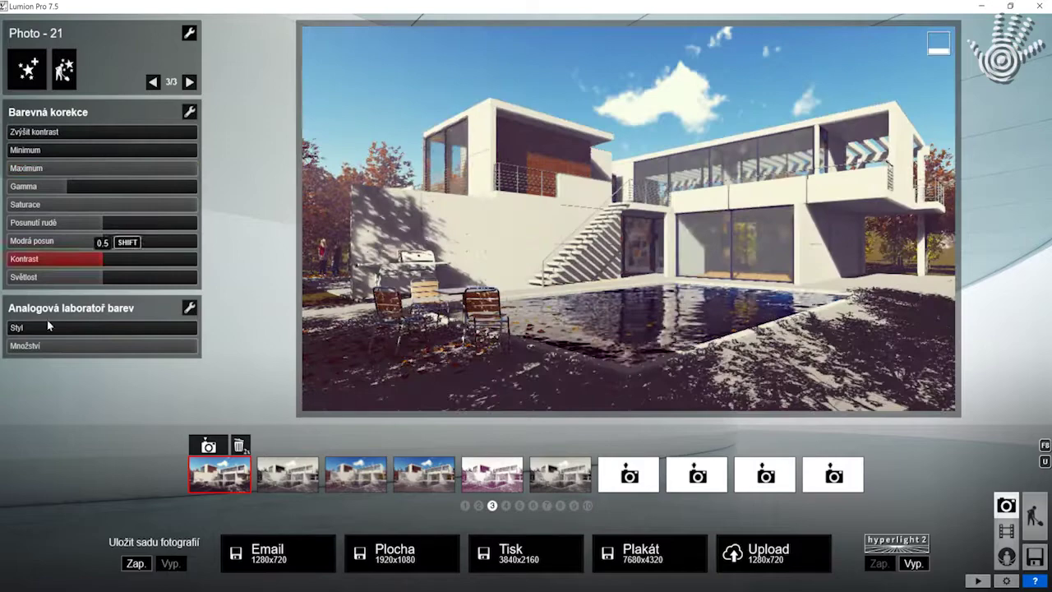
# Set the Analogová laboratoř barev effect of Photo - 21 to full Množství and Styl 0.0.
pyautogui.moveTo(189, 347); pyautogui.dragTo(248, 346)
pyautogui.moveTo(106, 329); pyautogui.dragTo(3, 329)
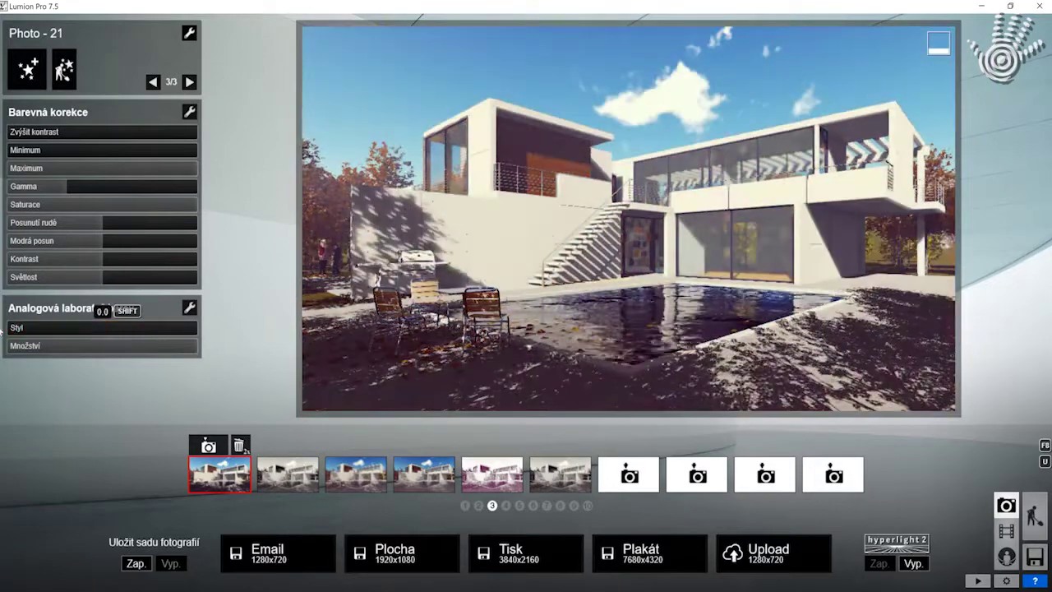
# Review the reflection, two-point perspective, volumetric sunlight and sun effects of Photo - 21.
pyautogui.click(153, 81)
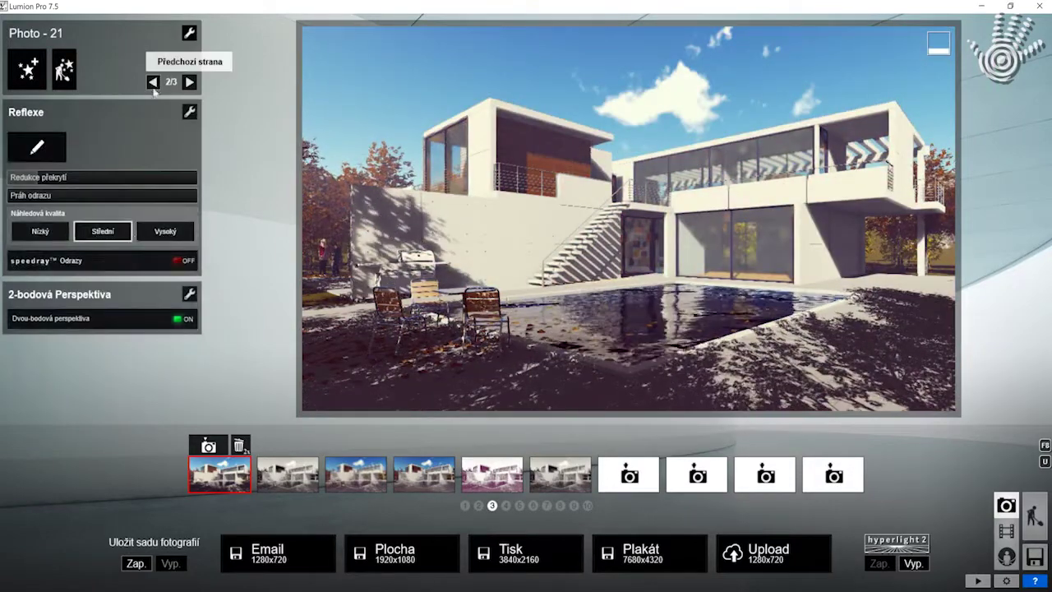
pyautogui.click(155, 259)
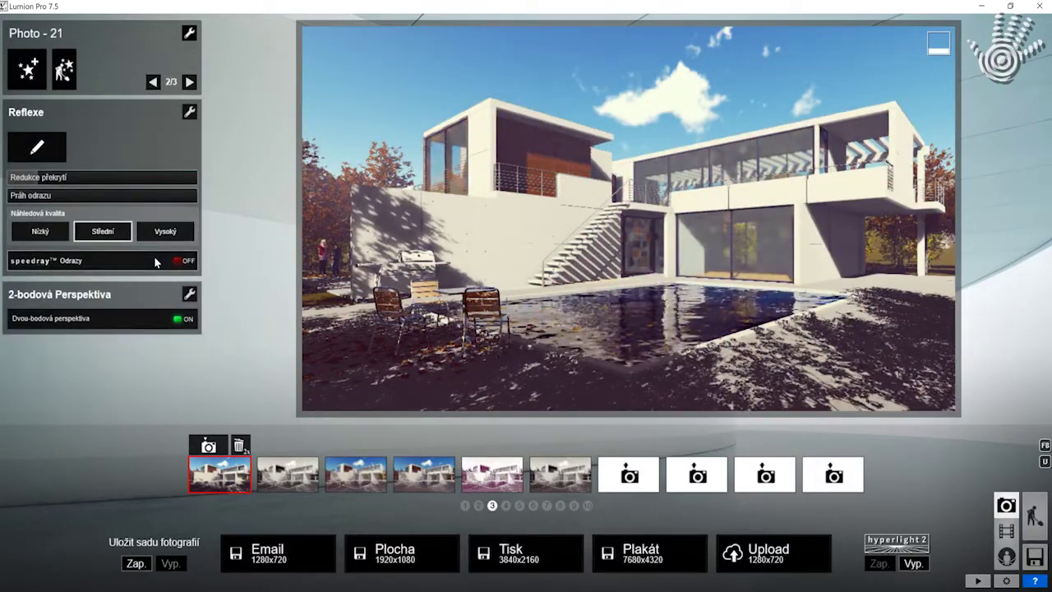
pyautogui.click(153, 82)
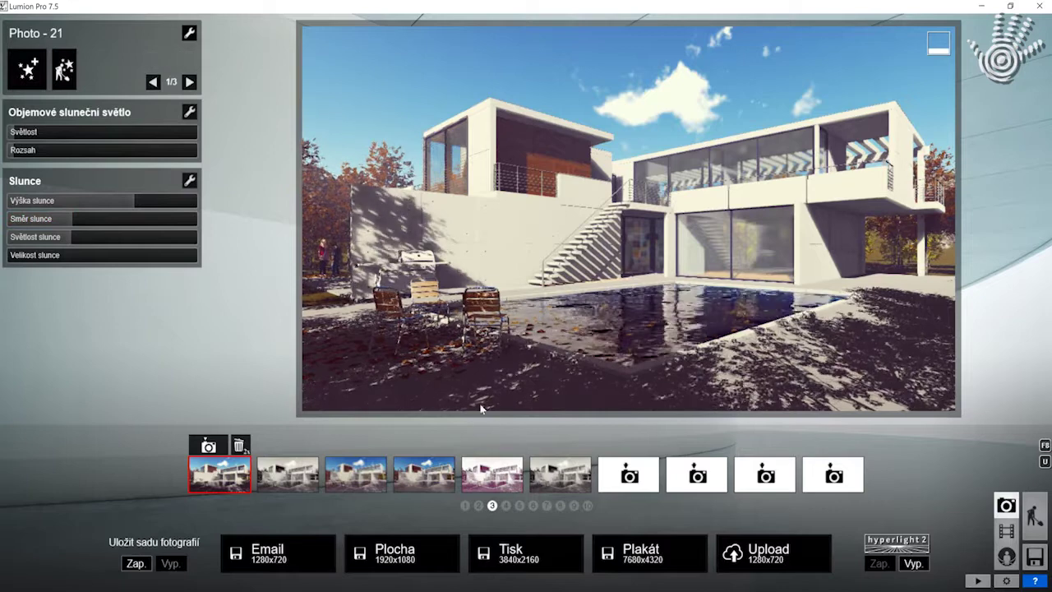
# Switch to movie mode, preview the changing sunlight in the Flythrough clip, and return to its start.
pyautogui.click(1006, 530)
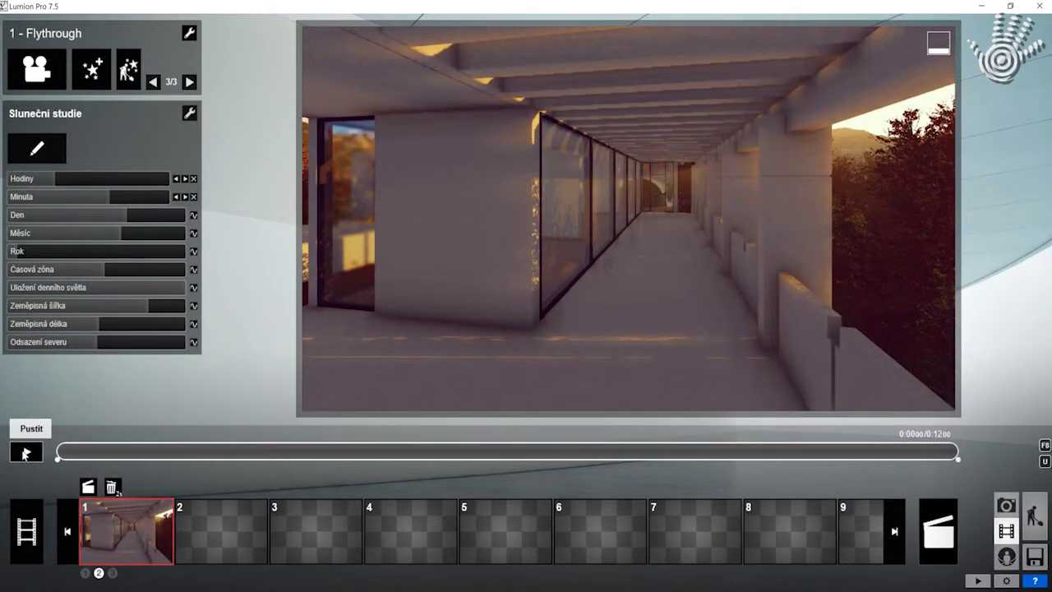
pyautogui.click(24, 453)
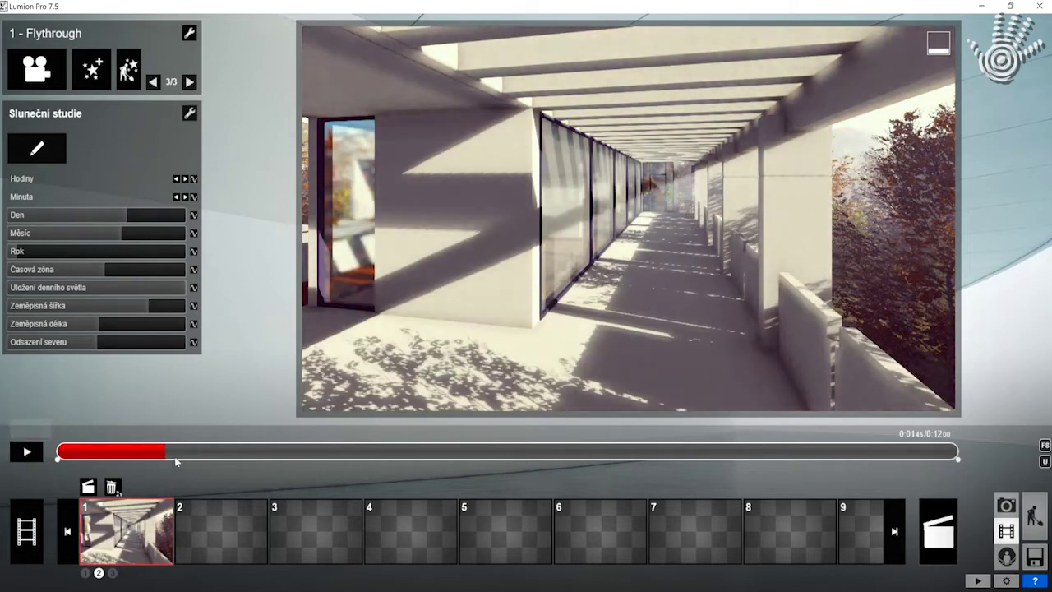
pyautogui.moveTo(380, 461); pyautogui.dragTo(766, 458)
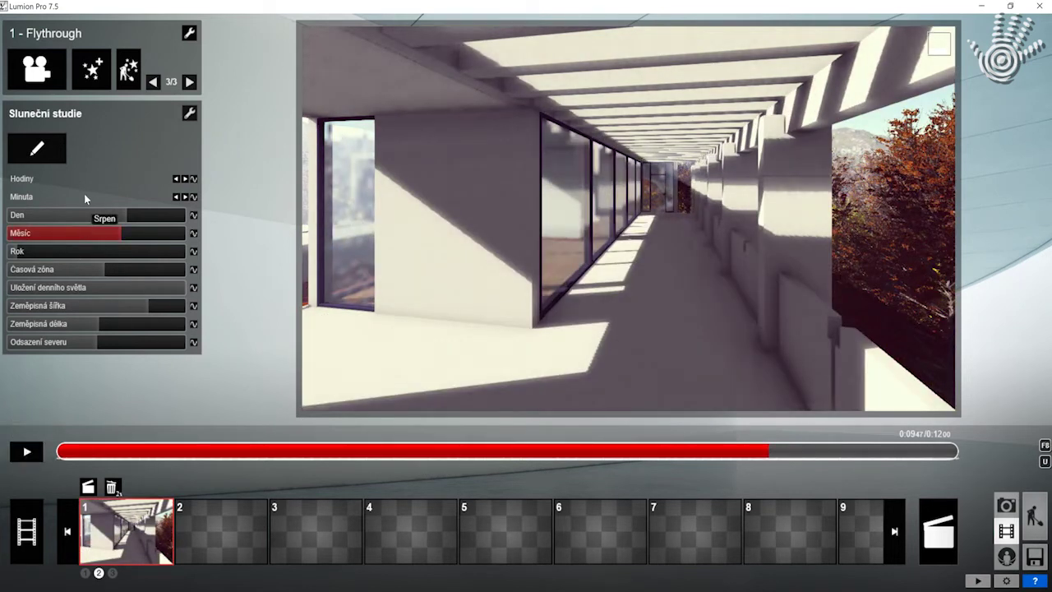
pyautogui.moveTo(72, 457); pyautogui.dragTo(54, 458)
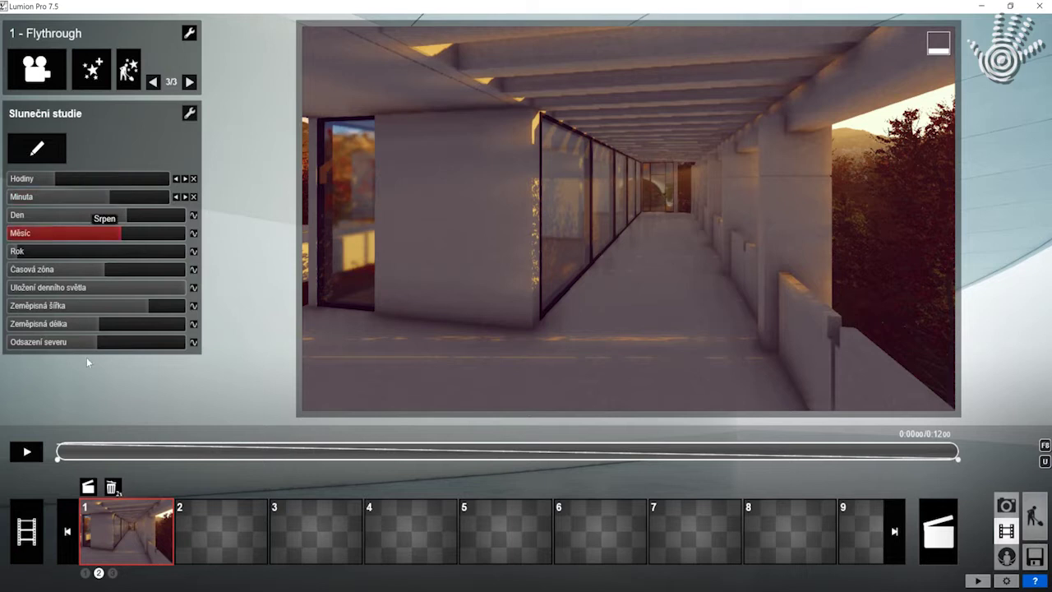
# Set the Sluneční studie location on the globe to central Europe at about 50.25 N, 15.34 E.
pyautogui.moveTo(83, 307)
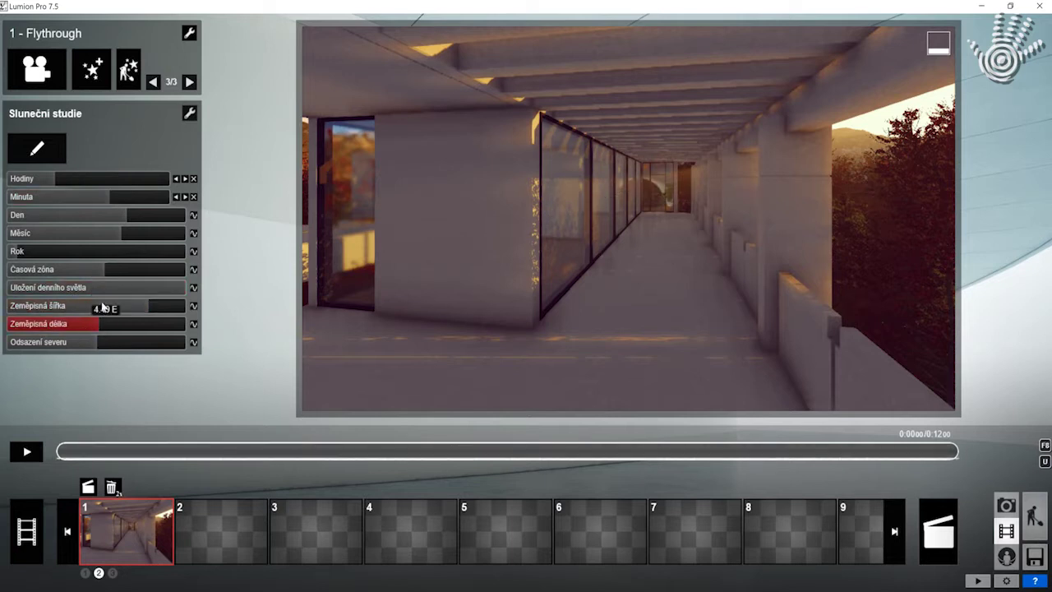
pyautogui.moveTo(98, 342)
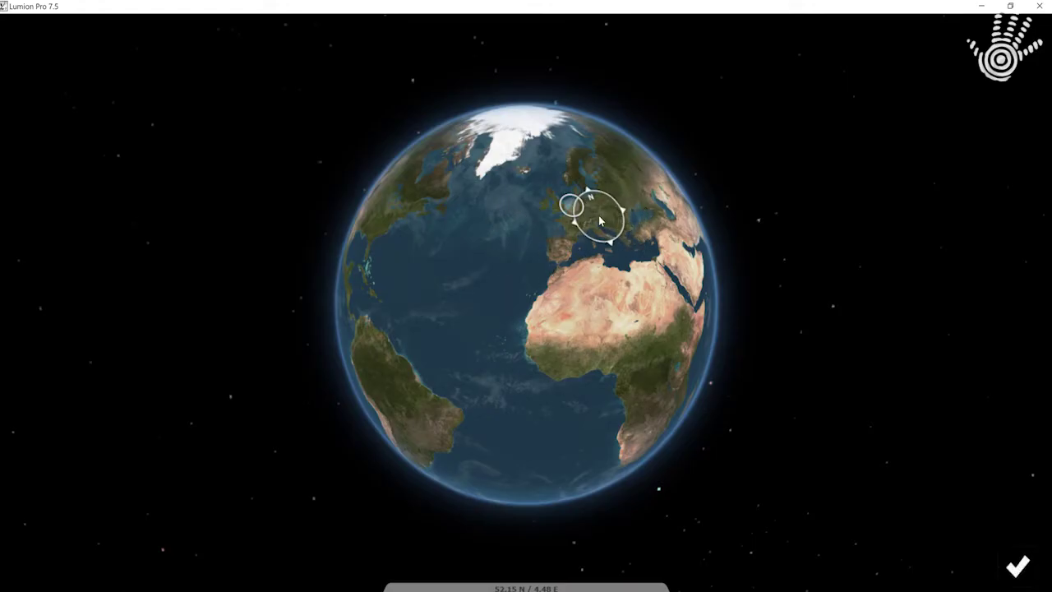
pyautogui.moveTo(600, 220); pyautogui.dragTo(535, 296)
pyautogui.scroll(3, 530, 306)
pyautogui.scroll(5, 530, 308)
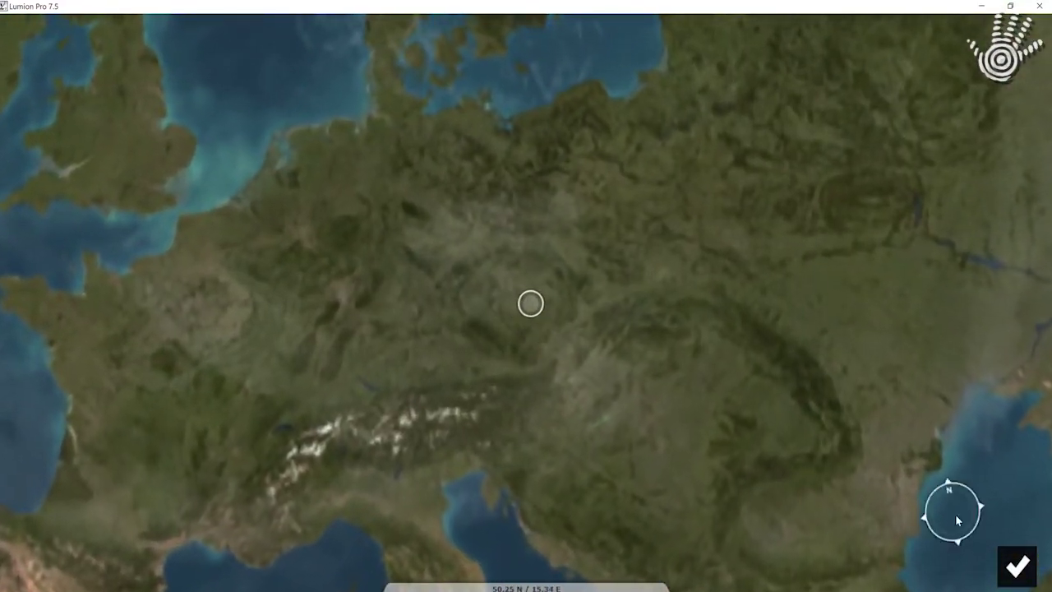
pyautogui.click(1017, 565)
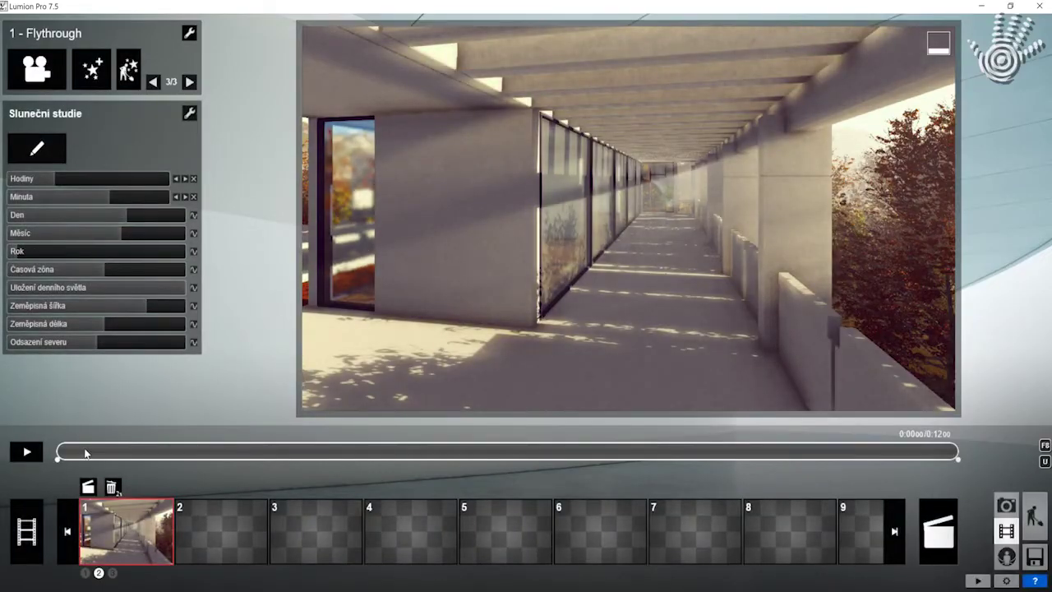
# Scrub through the Flythrough clip to examine how the sun study shadows move, and rewind it to the start.
pyautogui.moveTo(104, 456); pyautogui.dragTo(396, 451)
pyautogui.moveTo(495, 450); pyautogui.dragTo(46, 458)
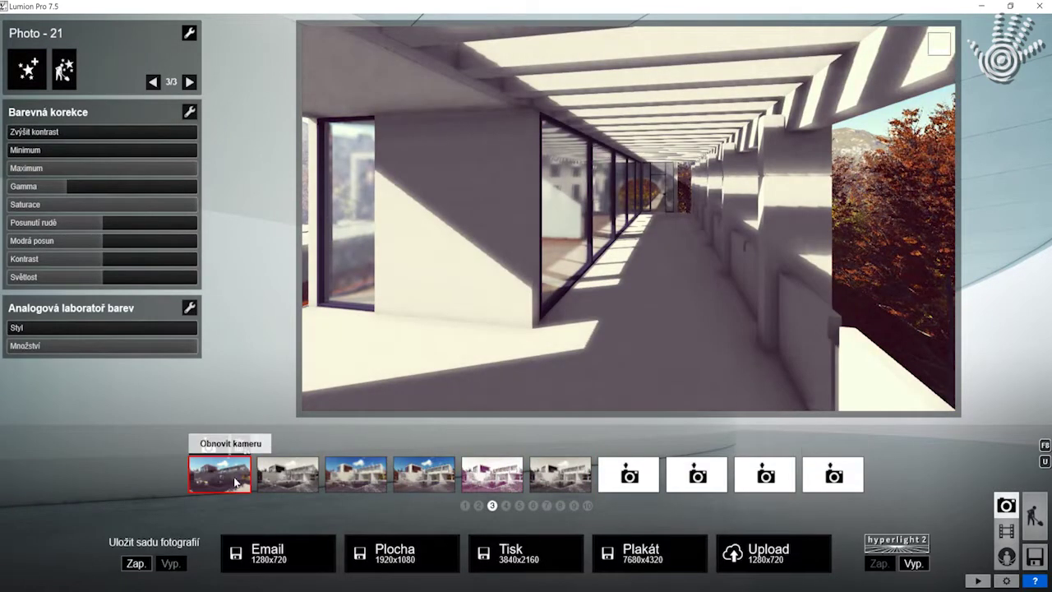
# Switch to photo mode, add the Podzim generátor effect to Photo - 21, and raise Odstín above its midpoint to brown the trees around the house.
pyautogui.click(236, 483)
pyautogui.click(27, 69)
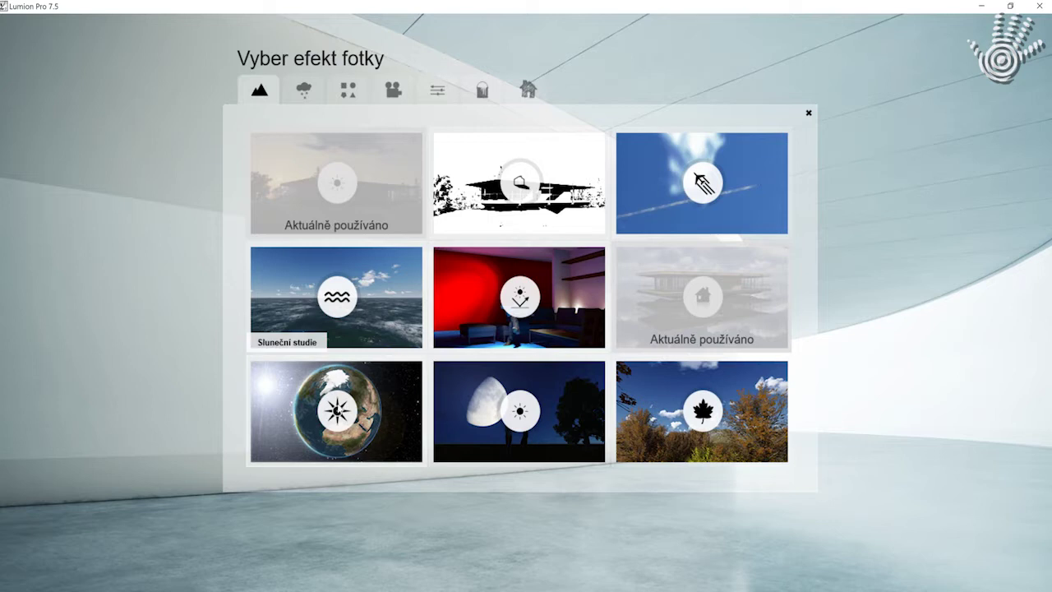
pyautogui.click(674, 412)
pyautogui.moveTo(568, 266); pyautogui.dragTo(671, 185, button='right')
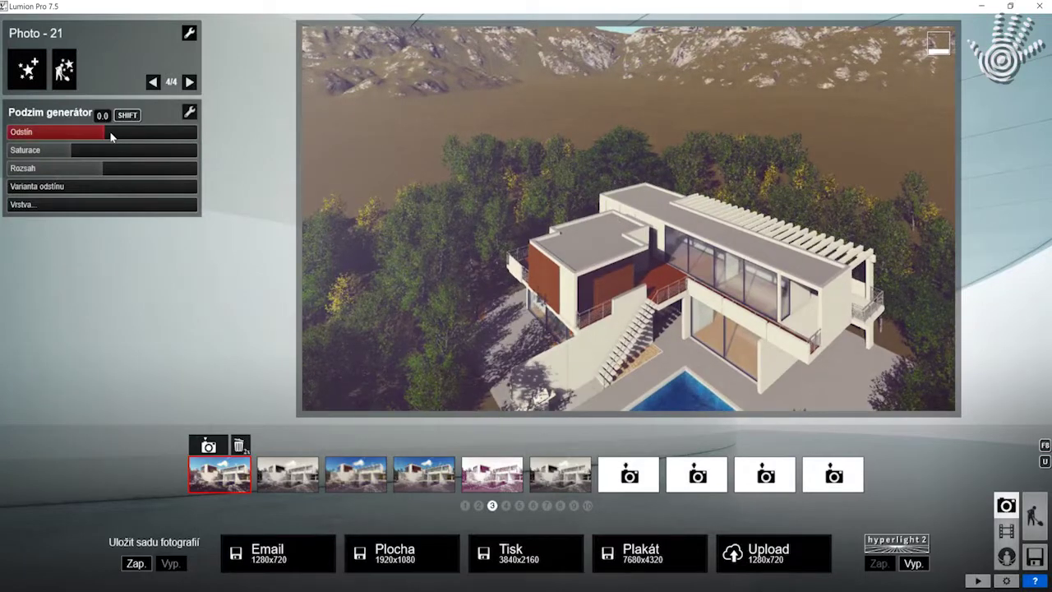
pyautogui.moveTo(137, 131); pyautogui.dragTo(161, 135)
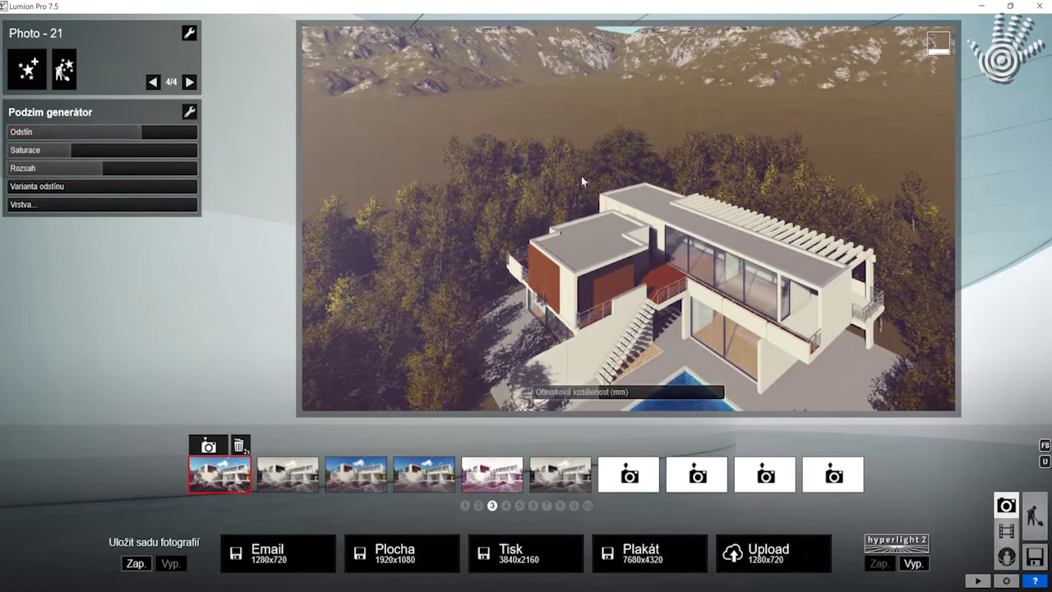
# Restore the poolside camera view of Photo - 21 and add the Mraky effect with Pozice near the middle and Nízká oblaka at 0.3.
pyautogui.click(287, 474)
pyautogui.click(218, 475)
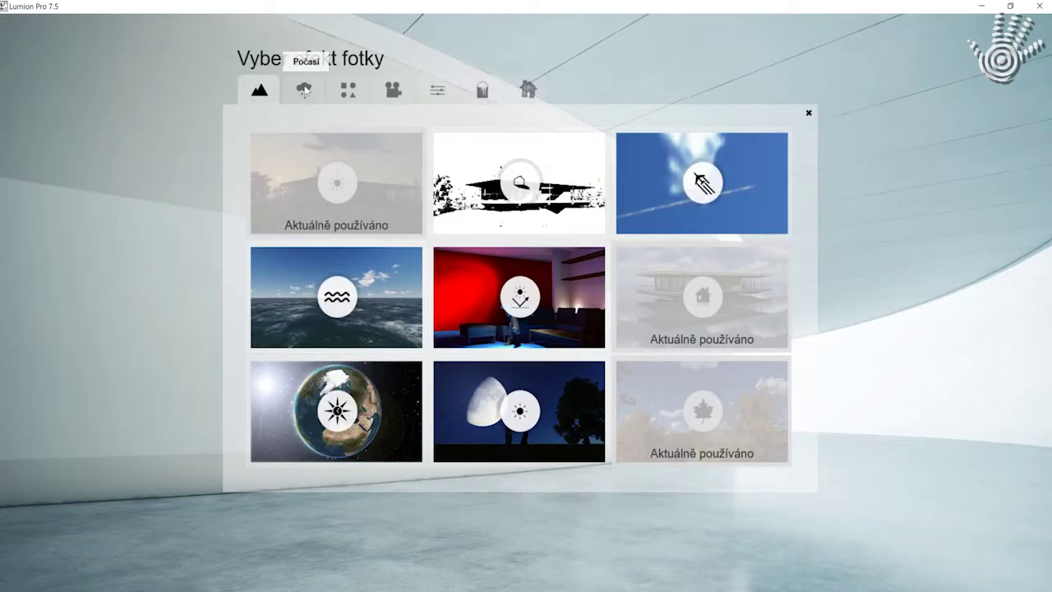
pyautogui.click(303, 90)
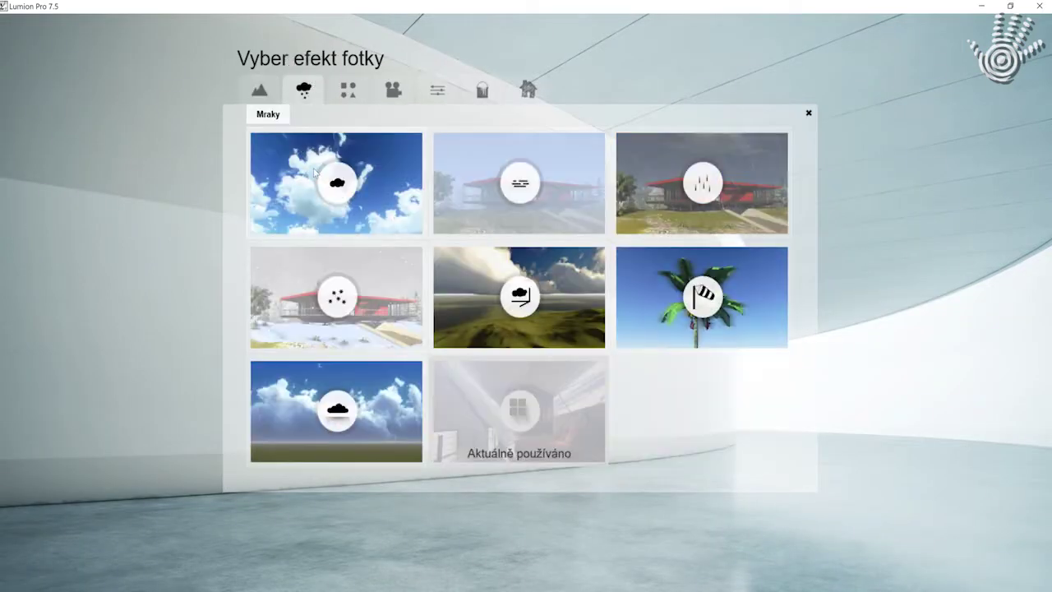
pyautogui.click(315, 171)
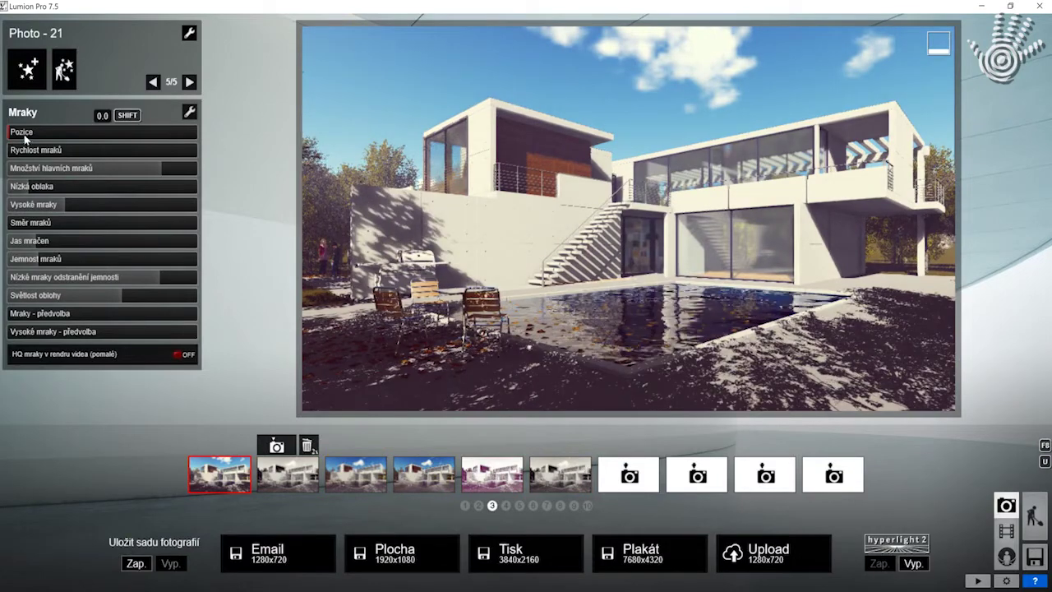
pyautogui.moveTo(92, 132)
pyautogui.mouseDown()
pyautogui.moveTo(164, 131)
pyautogui.moveTo(37, 132)
pyautogui.moveTo(108, 132)
pyautogui.mouseUp()
pyautogui.click(40, 187)
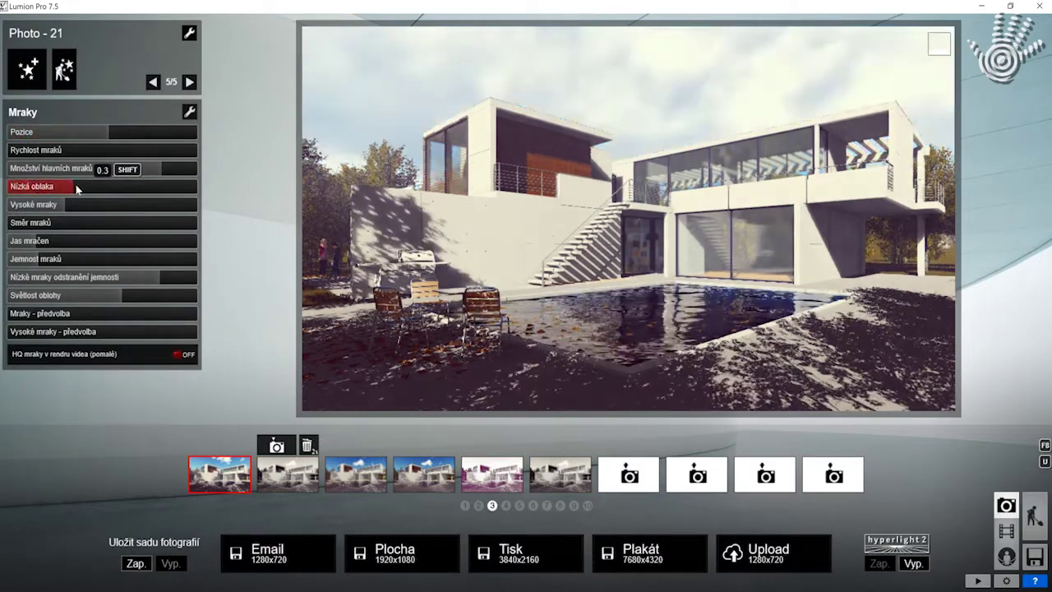